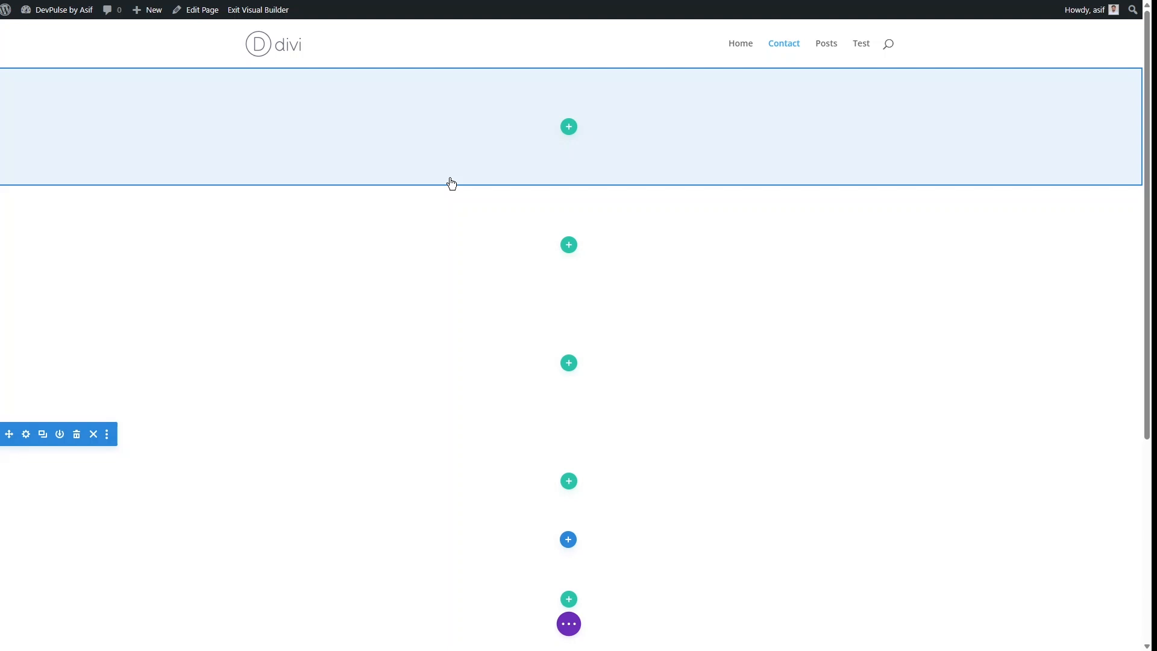
# - Add a Video Modal module to the first empty section and open its Content settings group
pyautogui.click(569, 127)
pyautogui.click(492, 230)
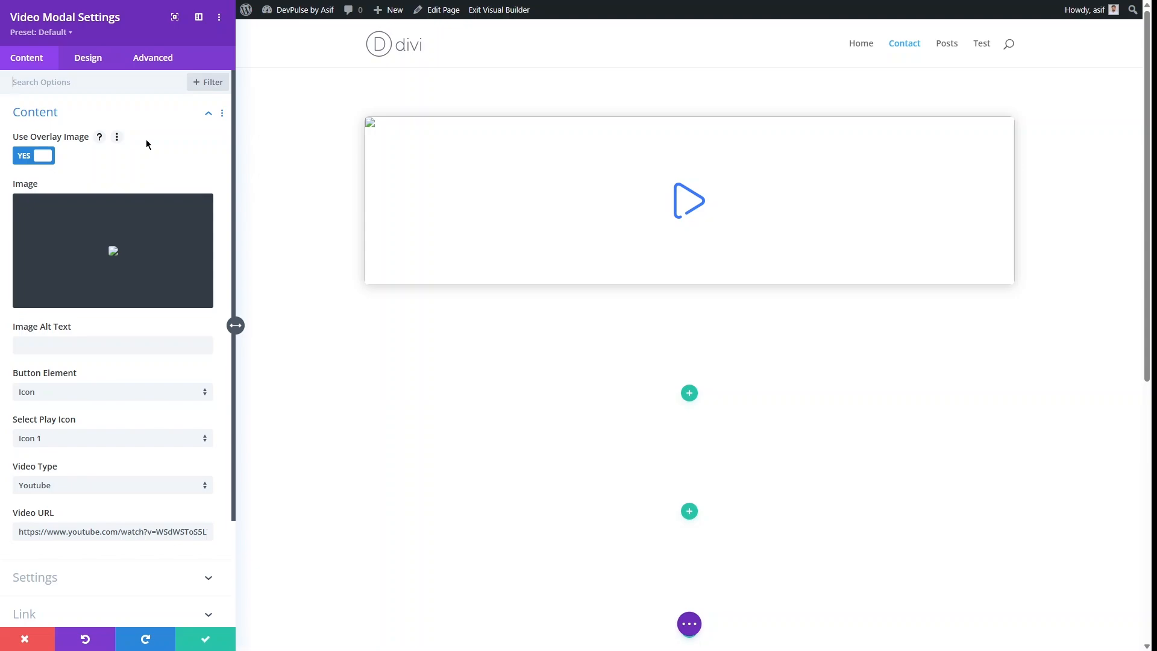
pyautogui.click(189, 120)
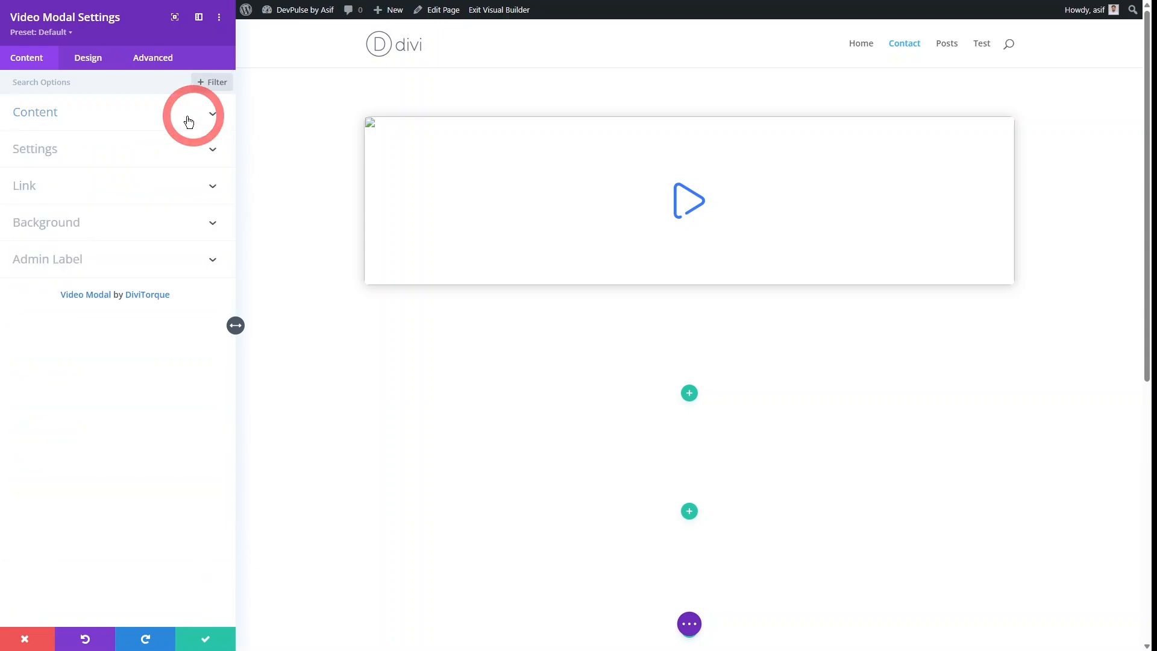
pyautogui.click(86, 123)
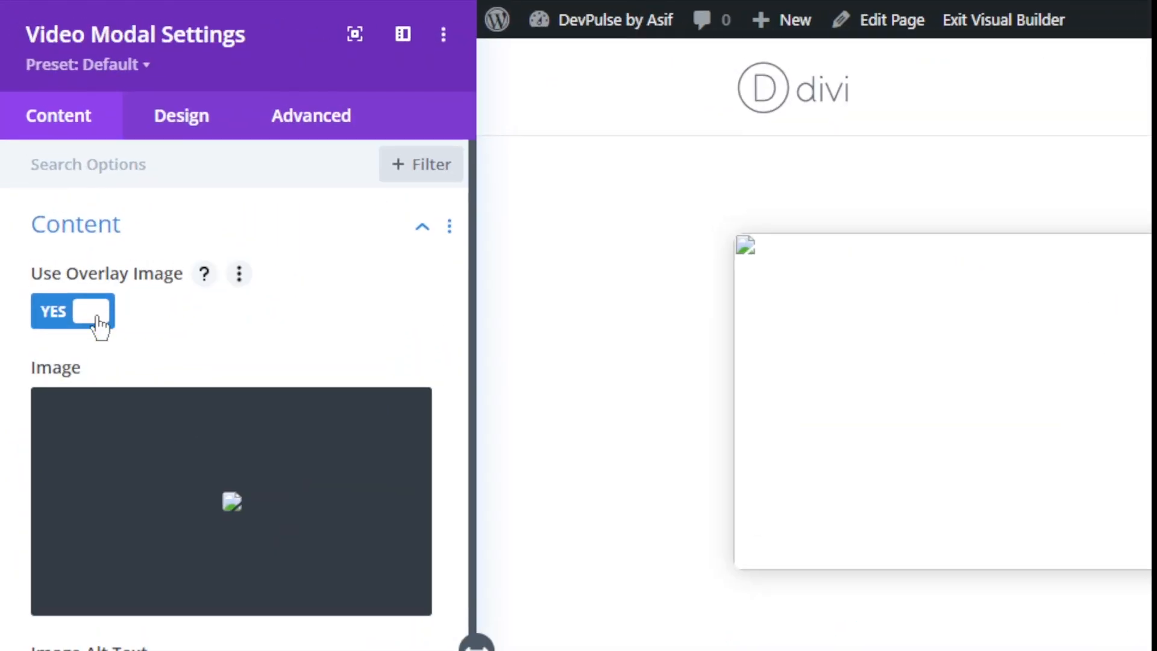
# - Keep Use Overlay Image set to Yes and use the black-and-white vintage car photo from the media library as the overlay image
pyautogui.click(97, 320)
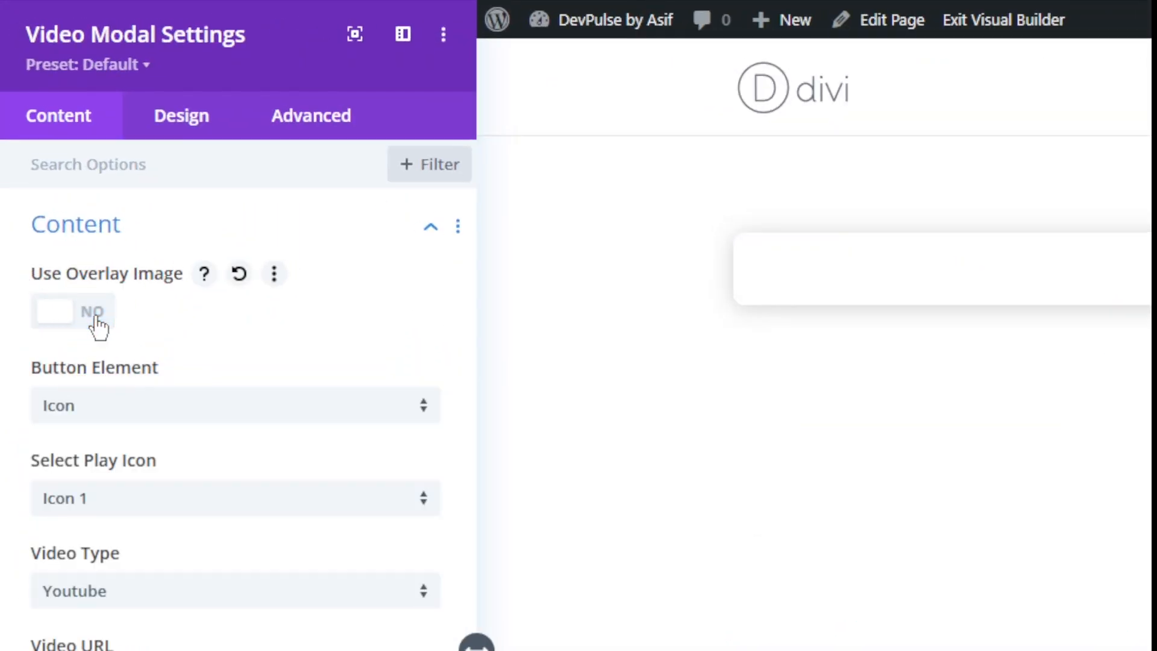
pyautogui.click(96, 320)
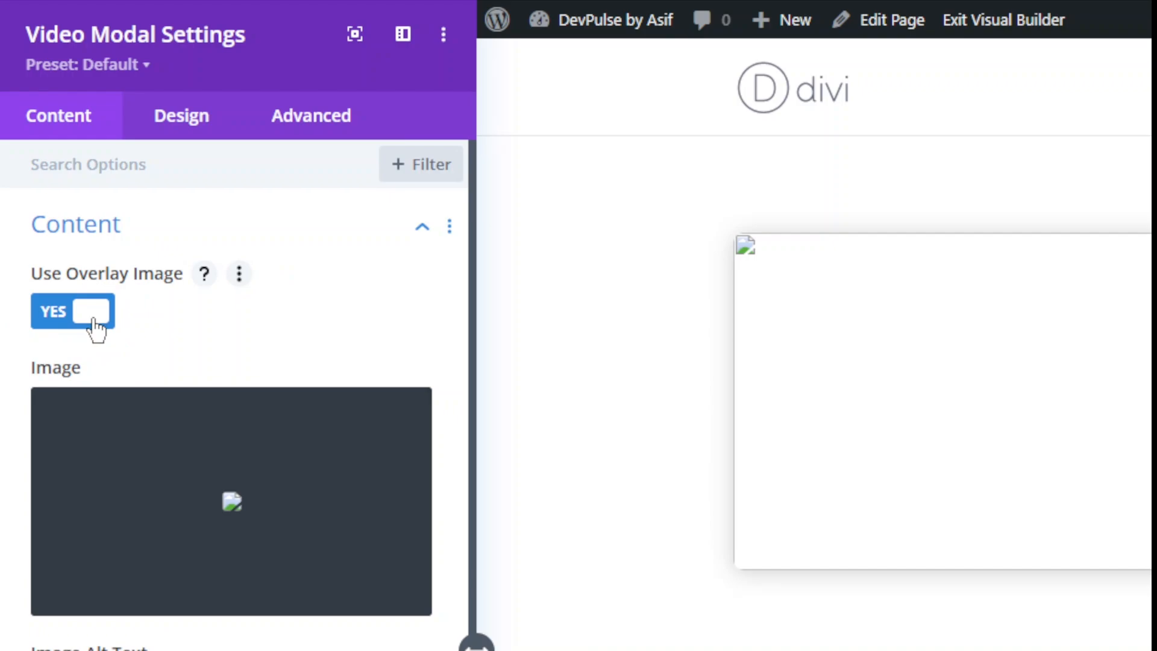
pyautogui.click(227, 506)
pyautogui.click(403, 347)
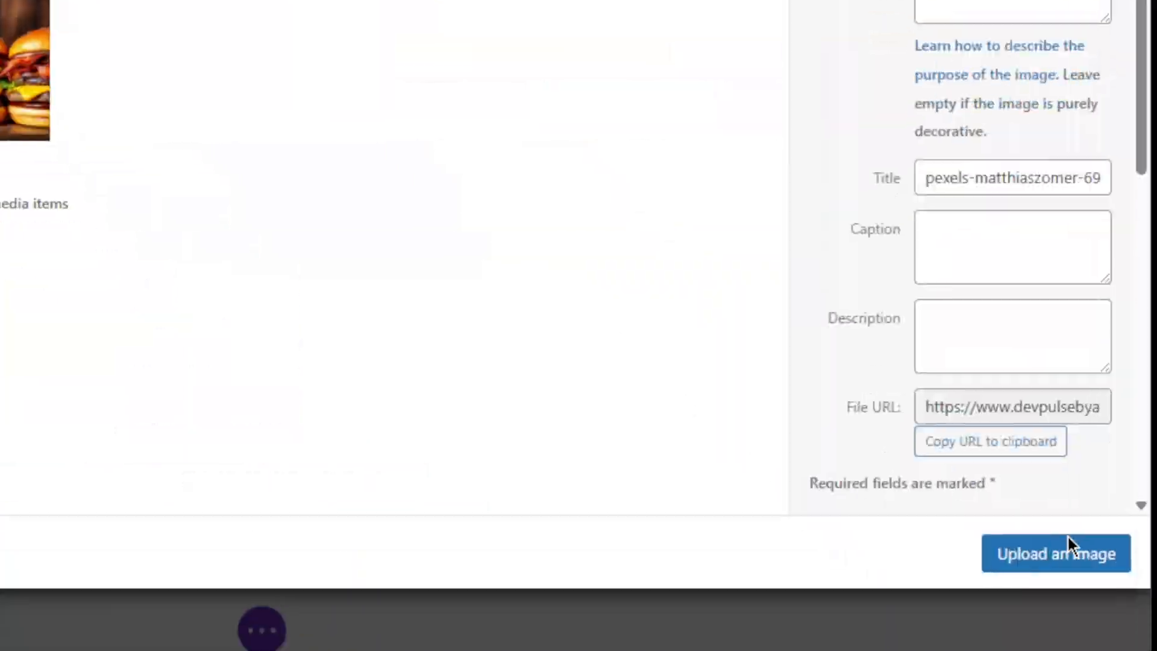
pyautogui.click(1066, 546)
# - Keep the Button Element as Icon and set the play icon to Icon 6
pyautogui.click(80, 258)
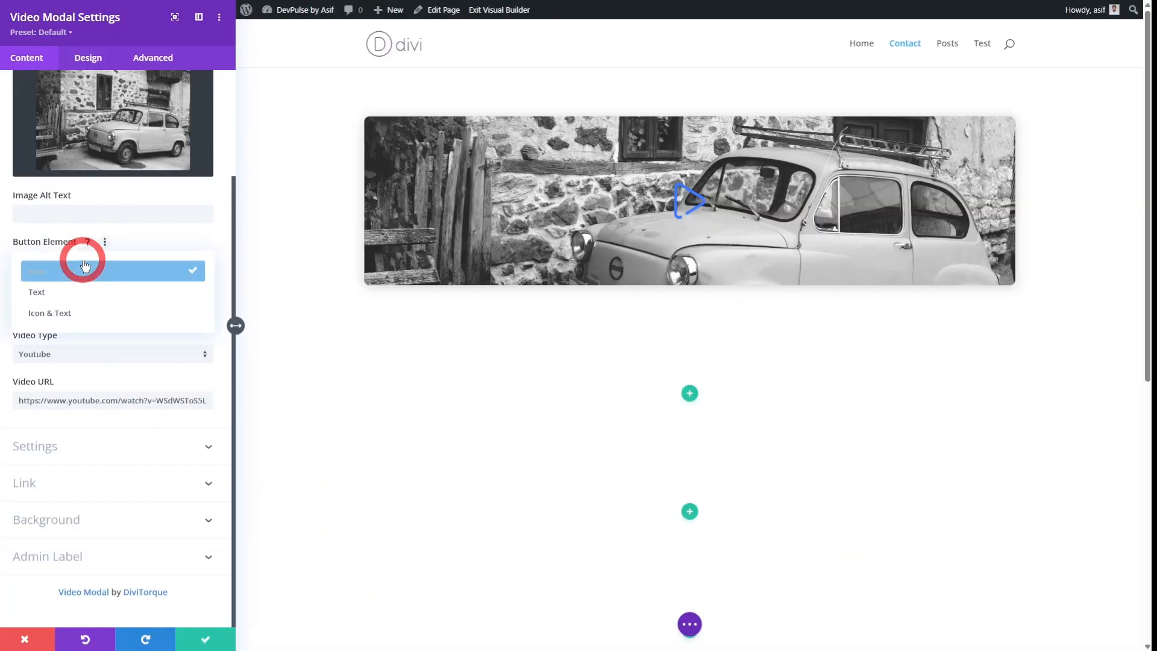
pyautogui.click(121, 270)
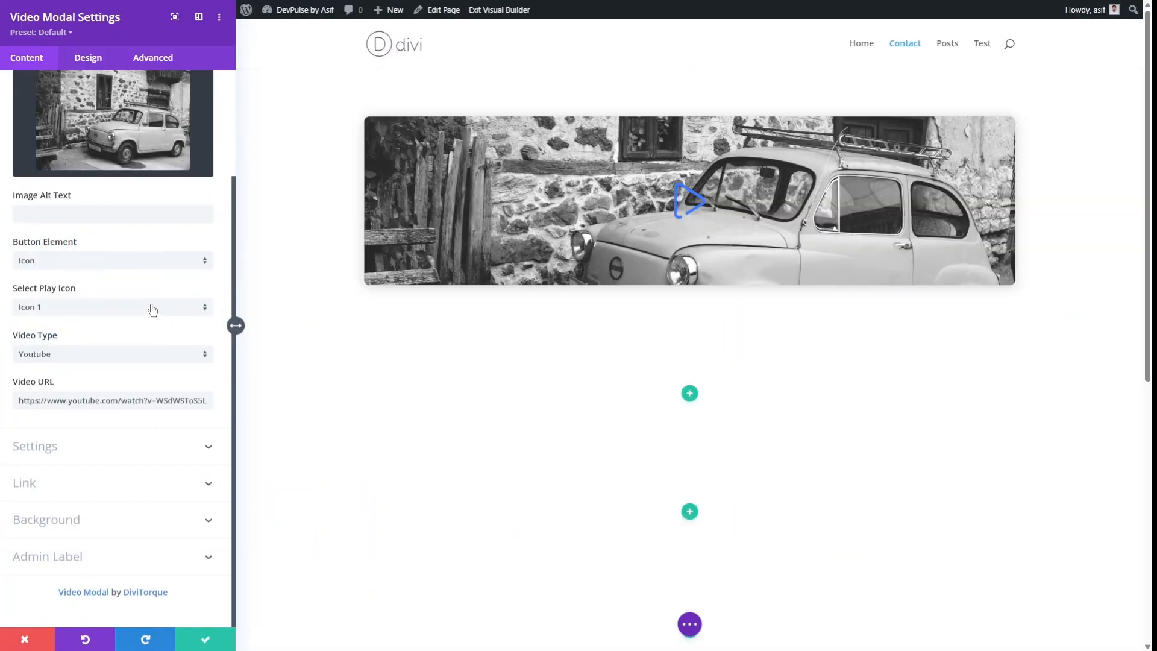
pyautogui.click(70, 307)
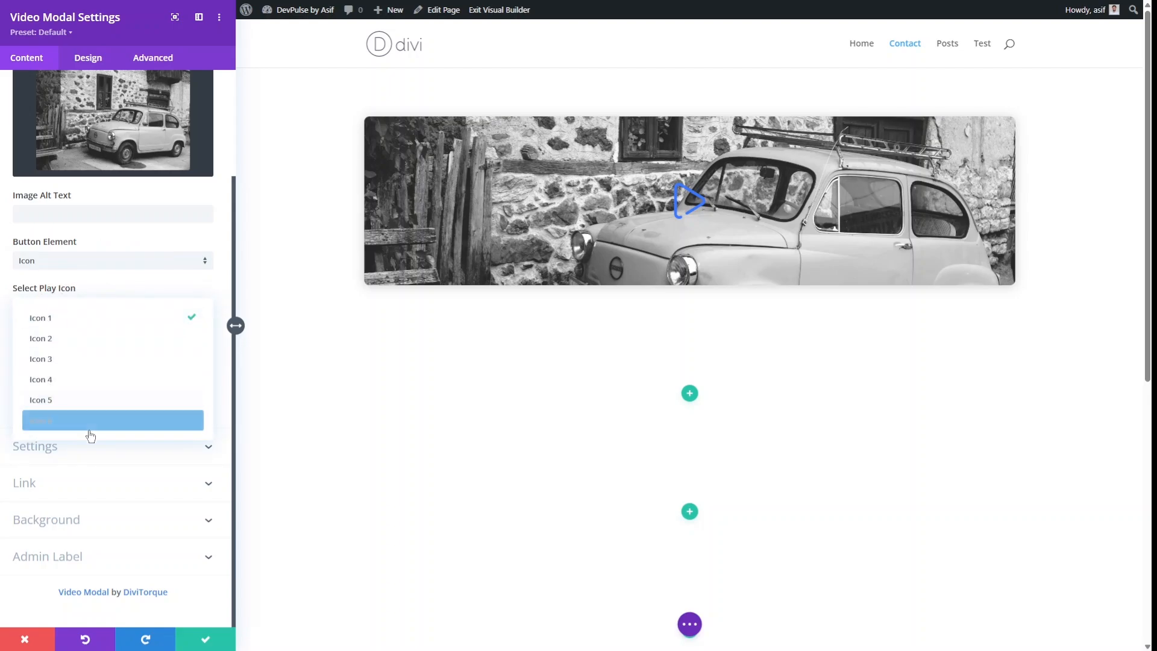
pyautogui.click(90, 435)
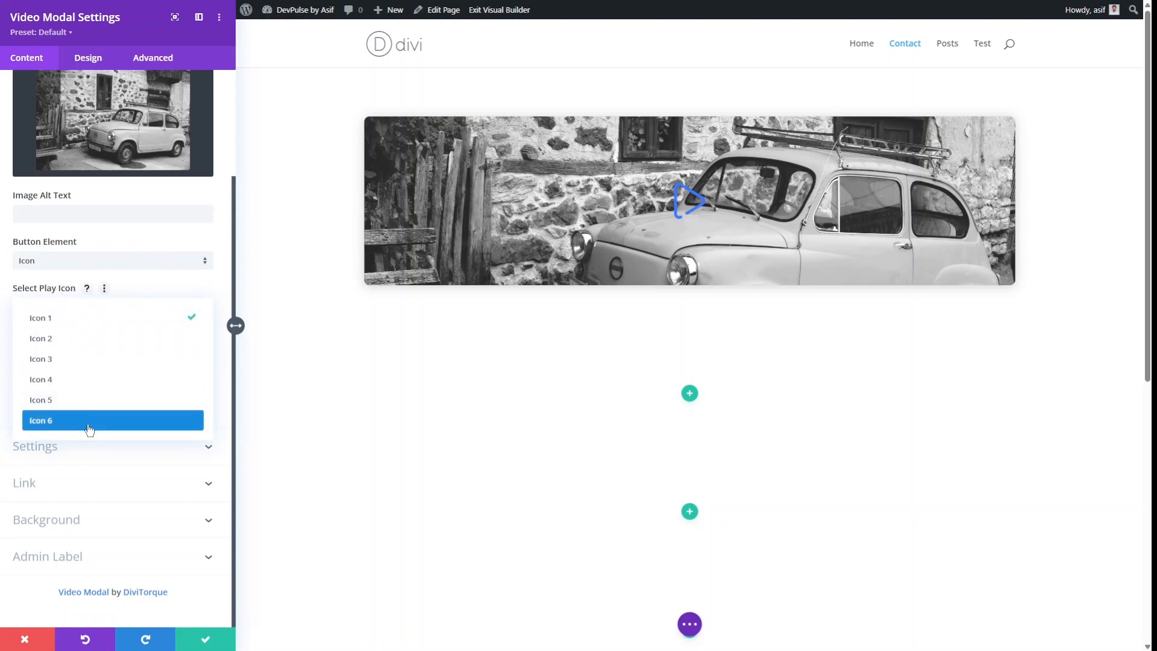
# - Set the play icon's color to red in the module's design settings
pyautogui.click(82, 59)
pyautogui.click(78, 160)
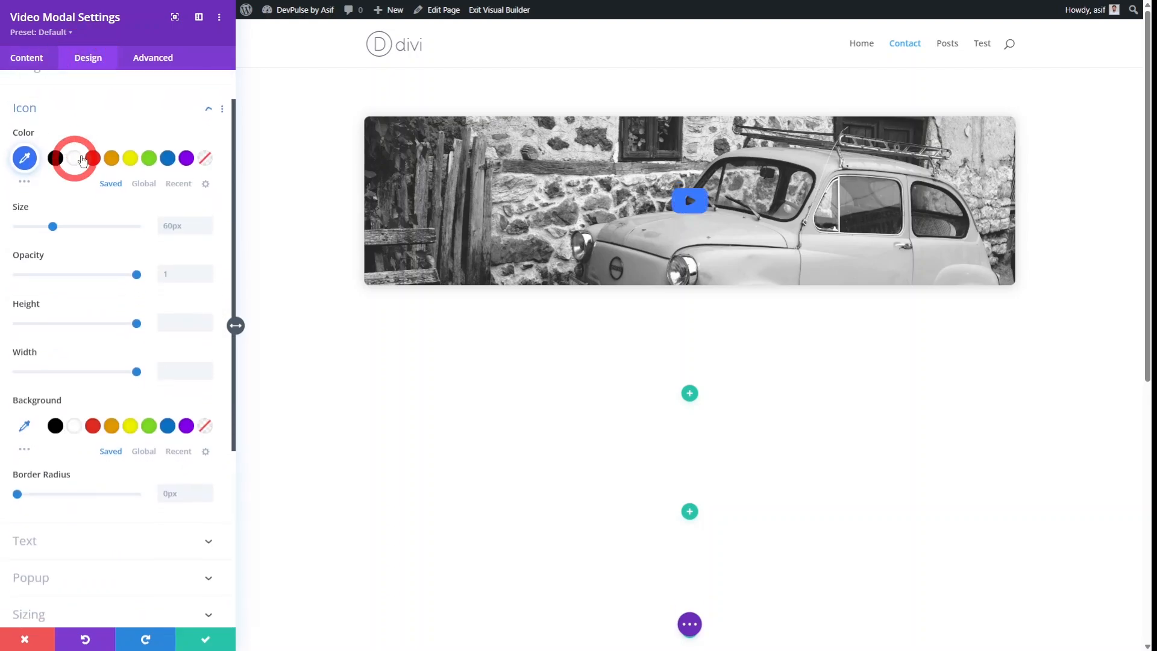
pyautogui.click(93, 138)
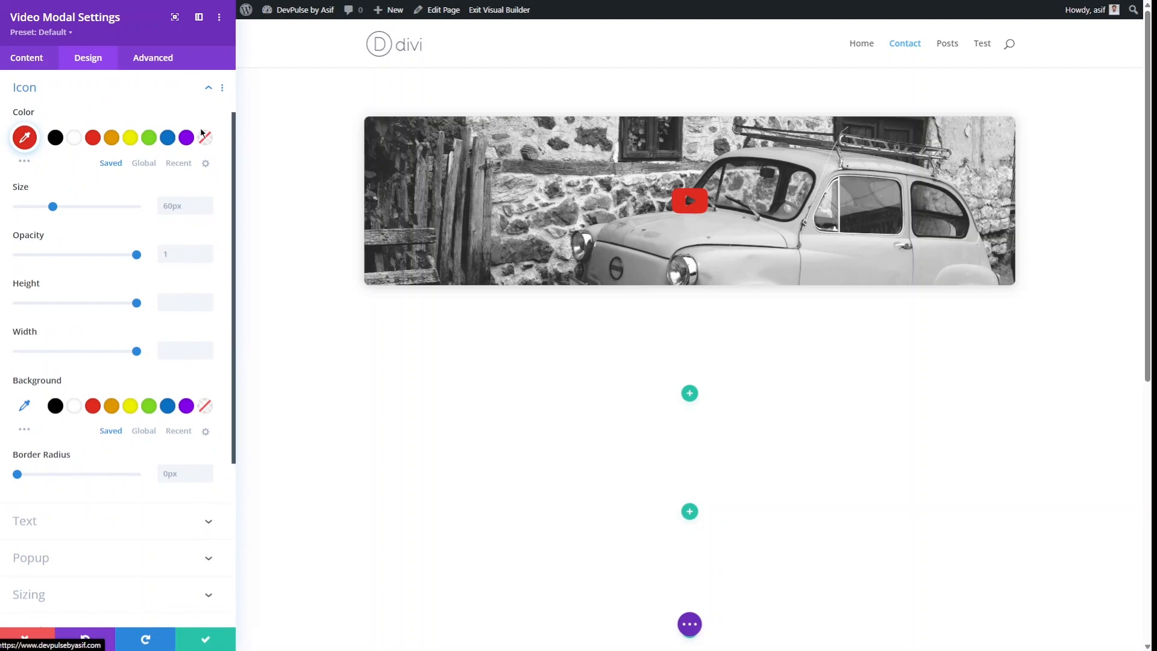
# - Choose Youtube as the Video Type in the module's content settings and highlight the existing Video URL
pyautogui.click(36, 64)
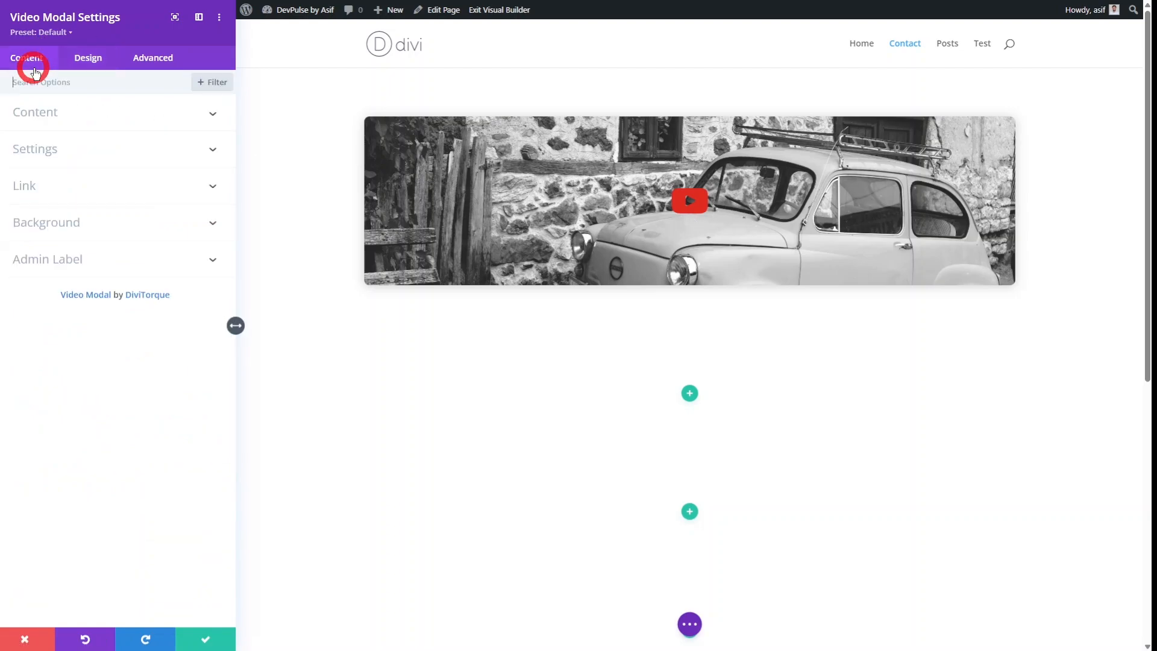
pyautogui.click(90, 118)
pyautogui.scroll(-2, 61, 301)
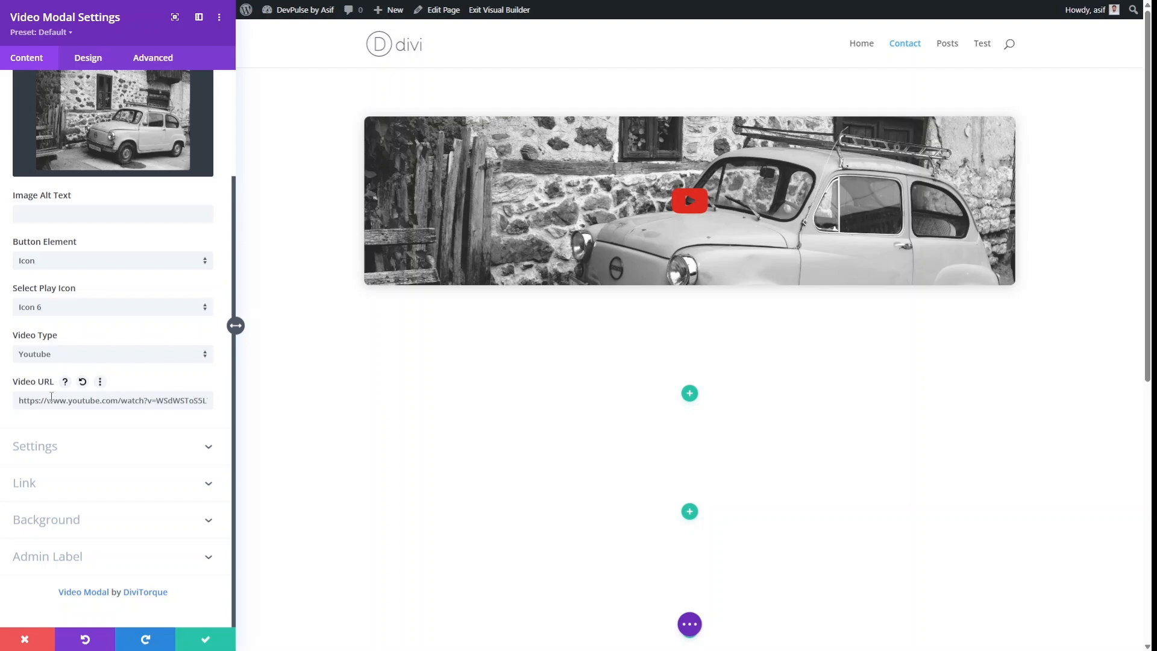
pyautogui.click(64, 353)
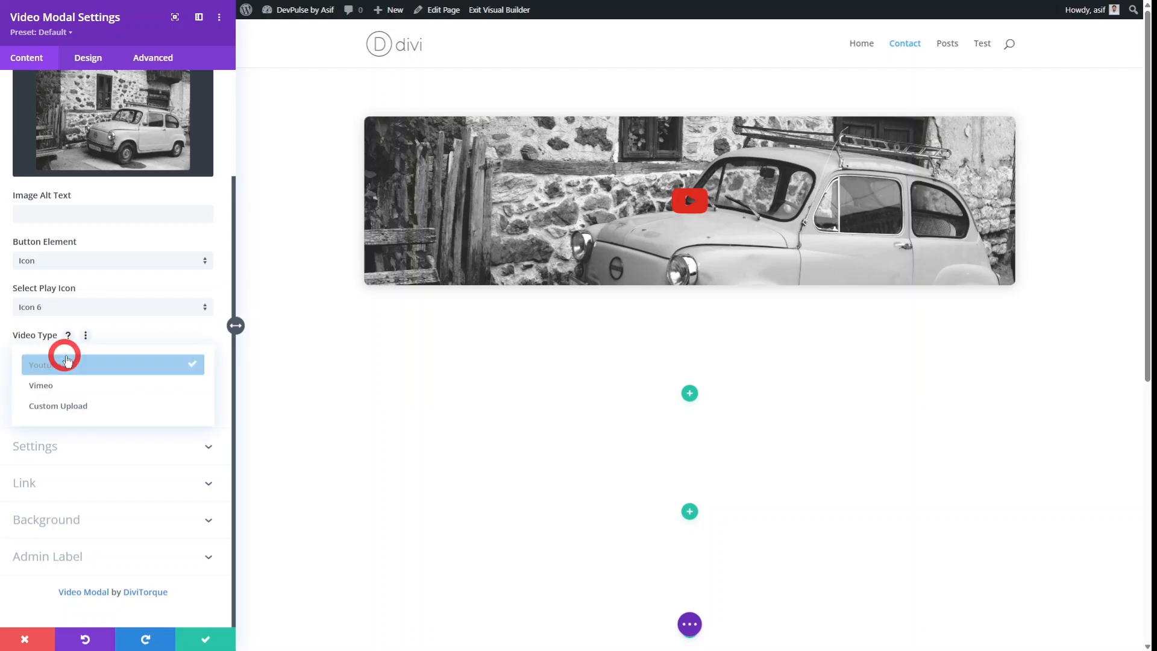
pyautogui.click(101, 371)
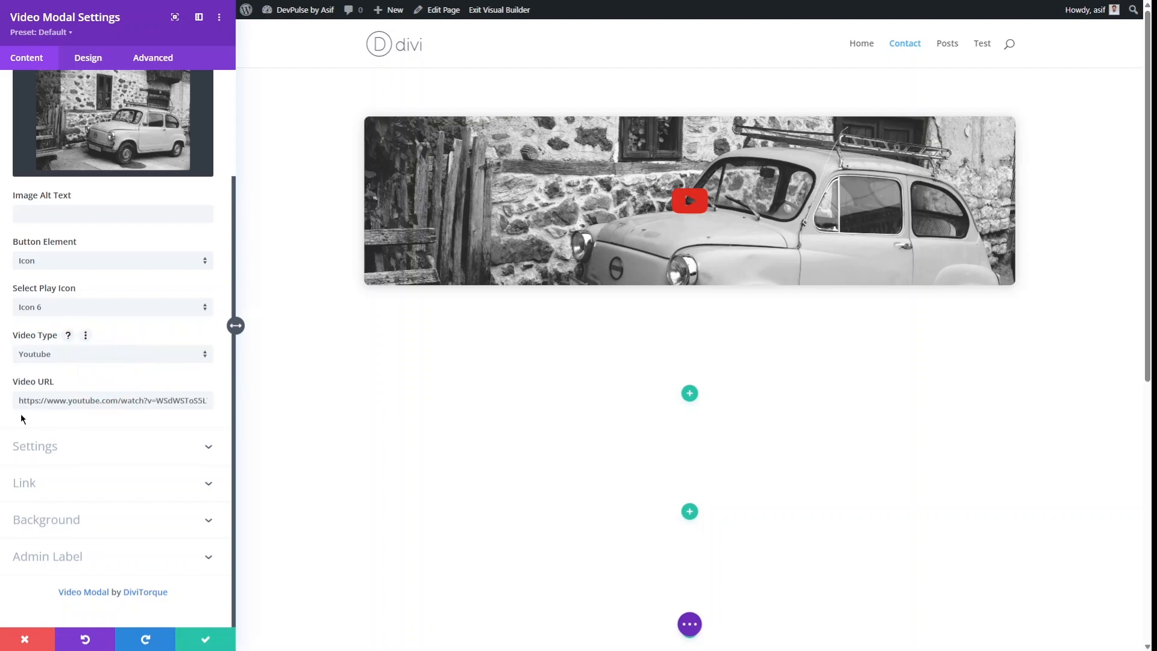
pyautogui.moveTo(18, 400); pyautogui.dragTo(222, 408)
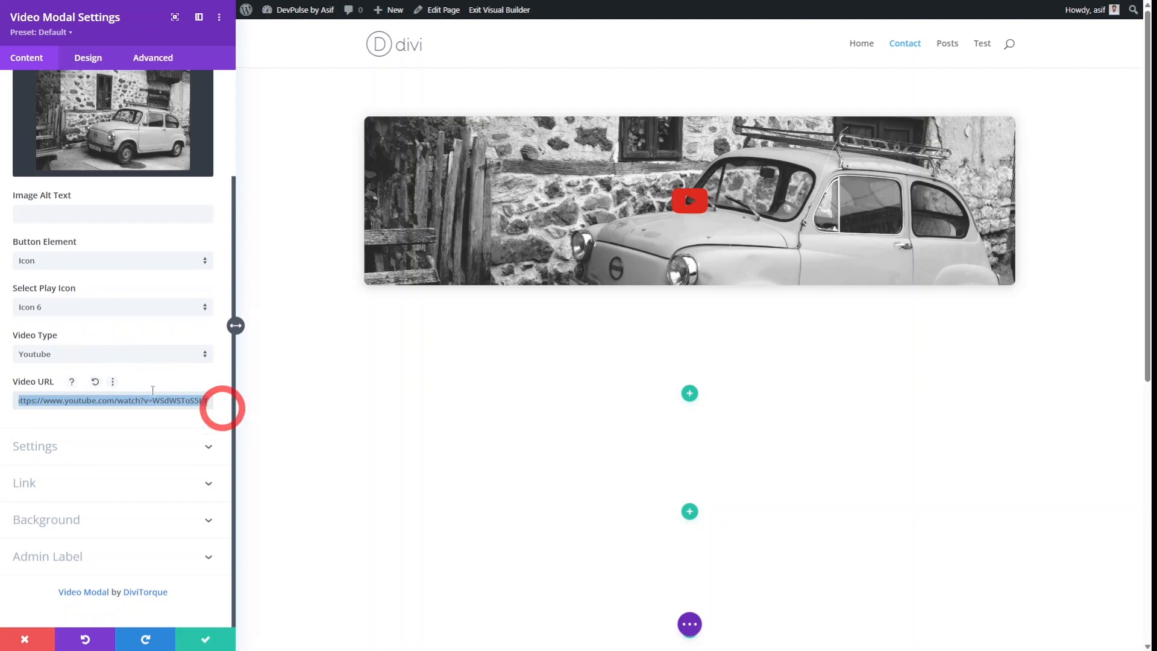
pyautogui.click(145, 383)
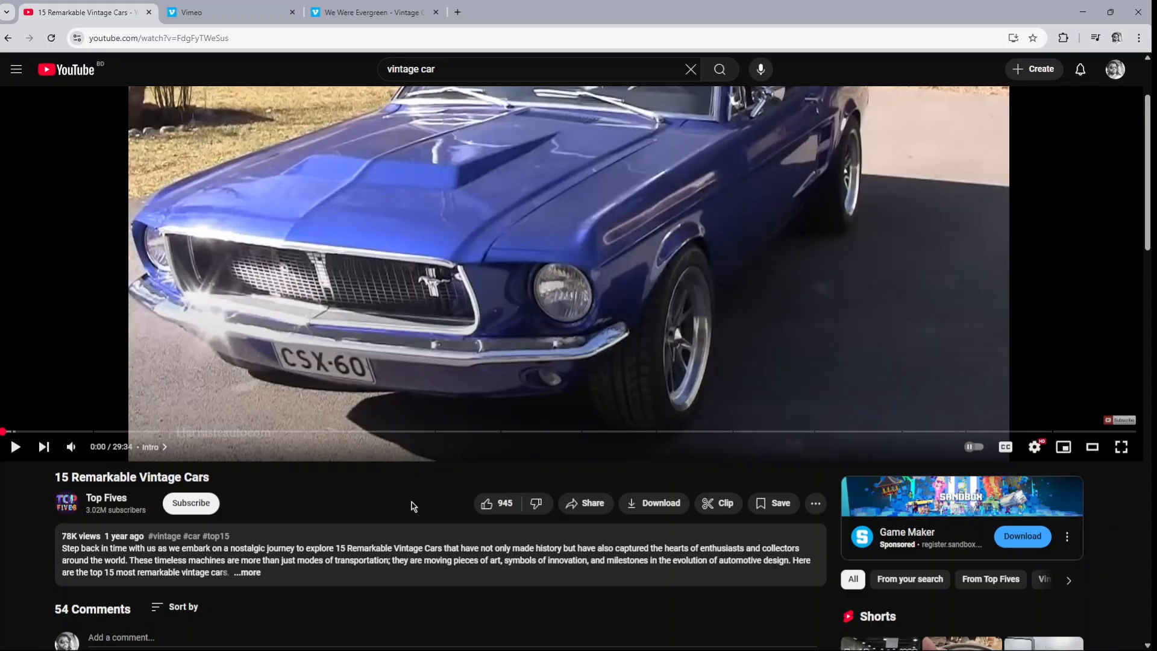
# - On YouTube, copy the share link of the "15 Remarkable Vintage Cars" video
pyautogui.click(588, 506)
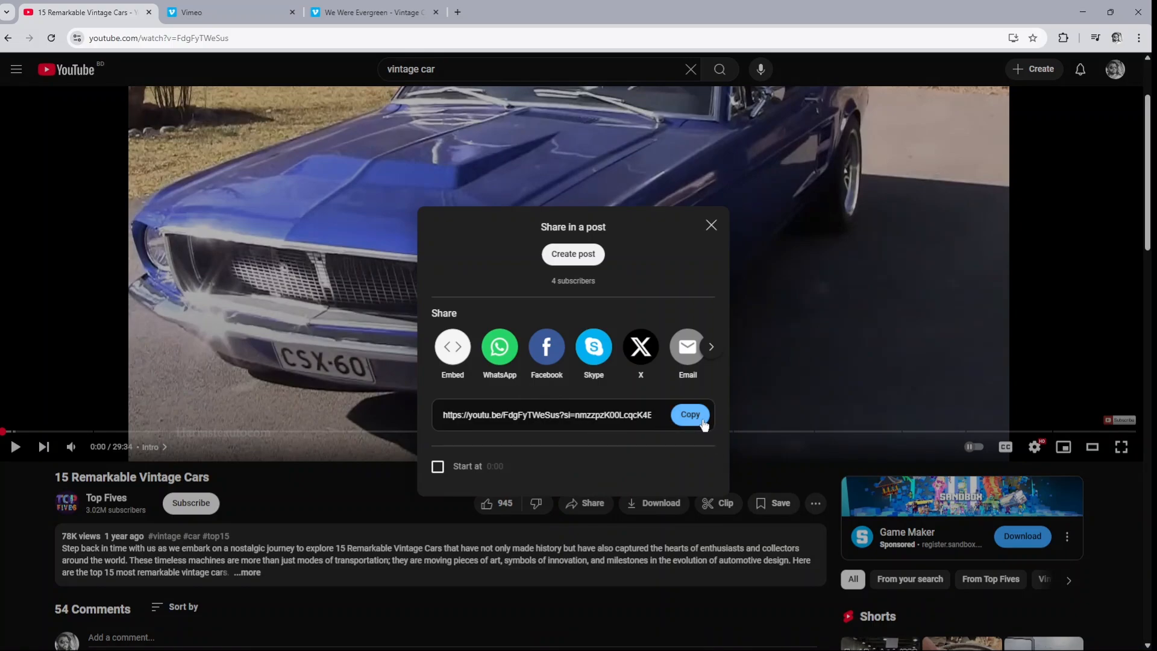
pyautogui.click(711, 226)
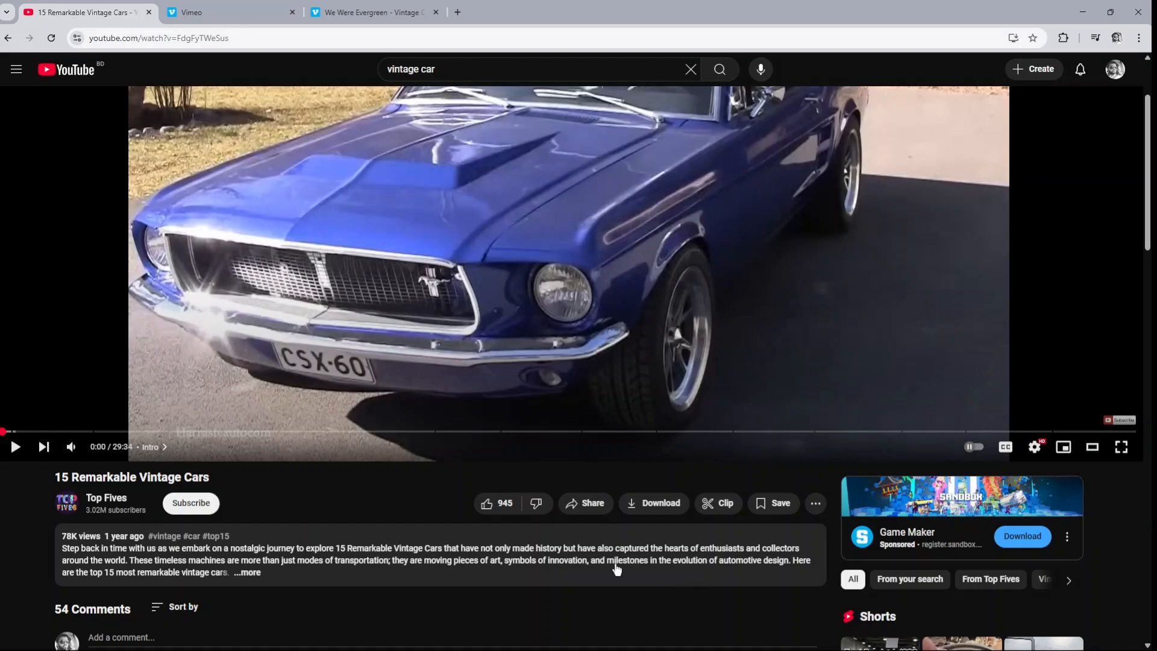
pyautogui.click(591, 504)
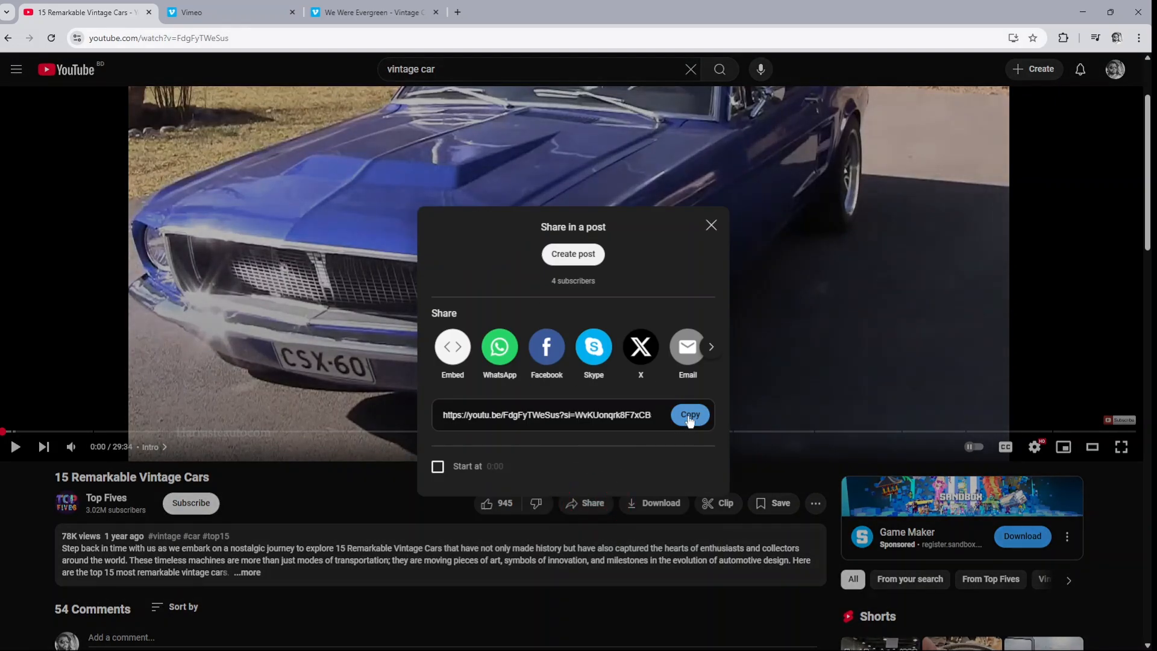
pyautogui.click(690, 415)
# - Load the copied share link in the browser, pause the video, and copy its full watch URL from the address
pyautogui.click(247, 41)
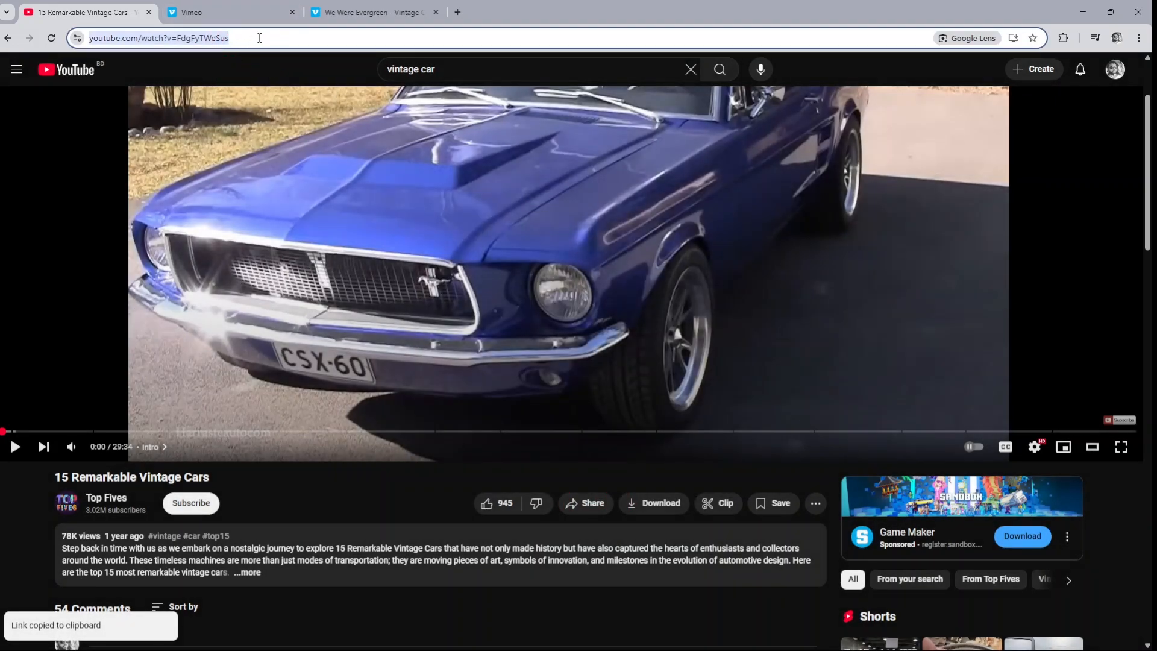
pyautogui.click(250, 39)
pyautogui.hotkey('ctrl', 'v')
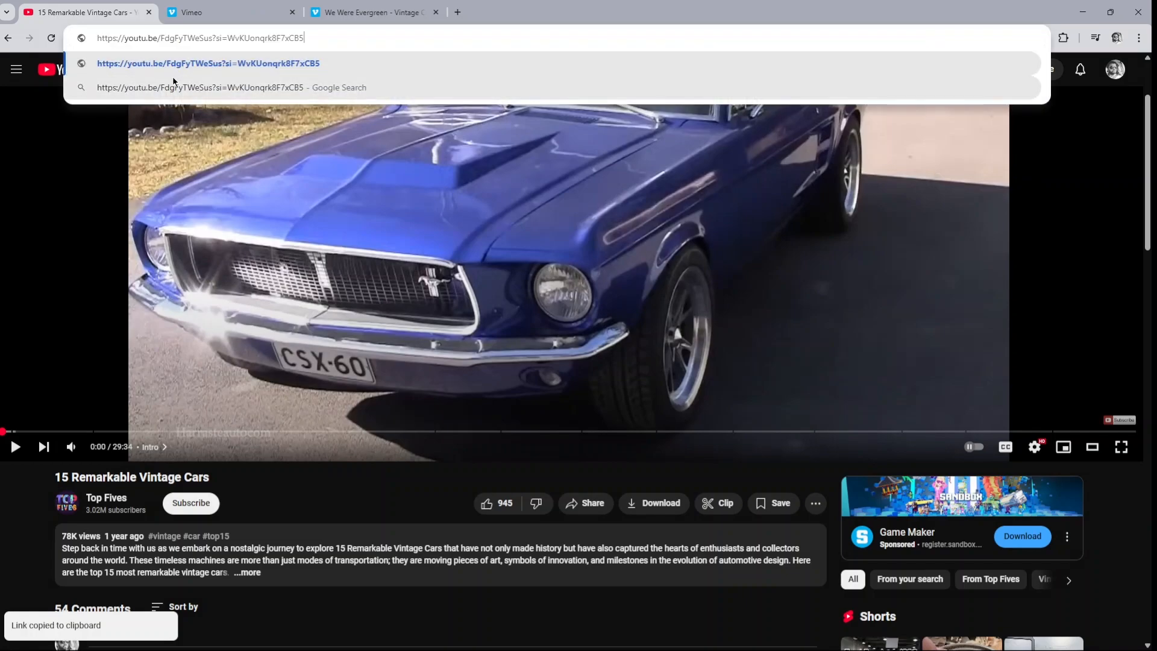
pyautogui.press('Return')
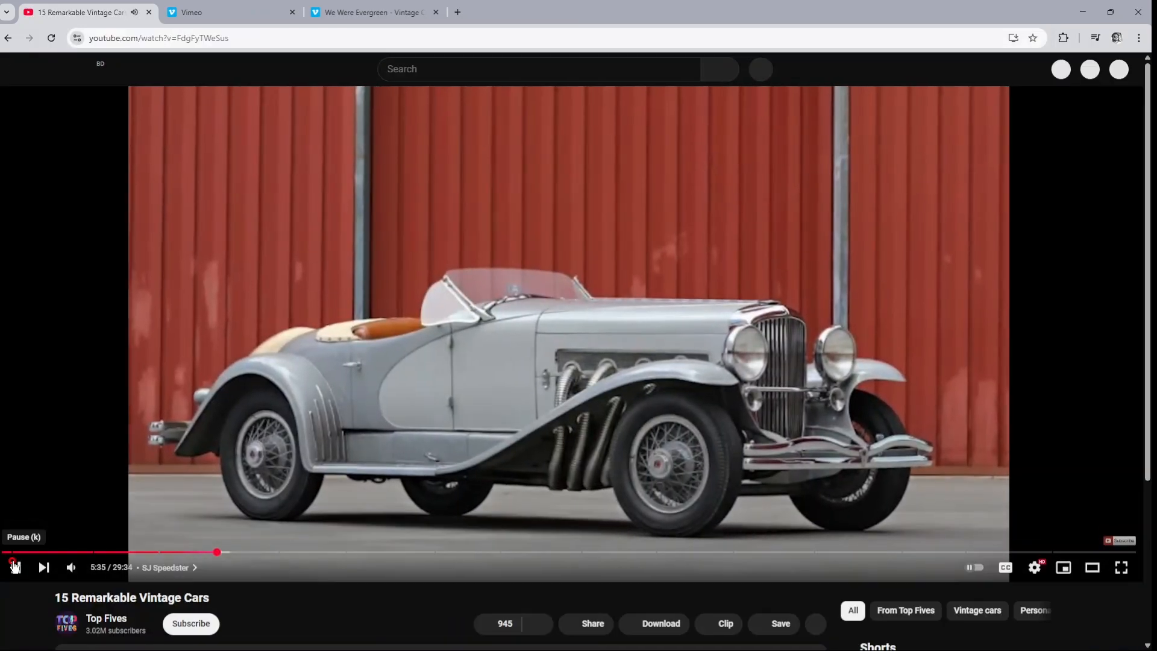
pyautogui.click(15, 559)
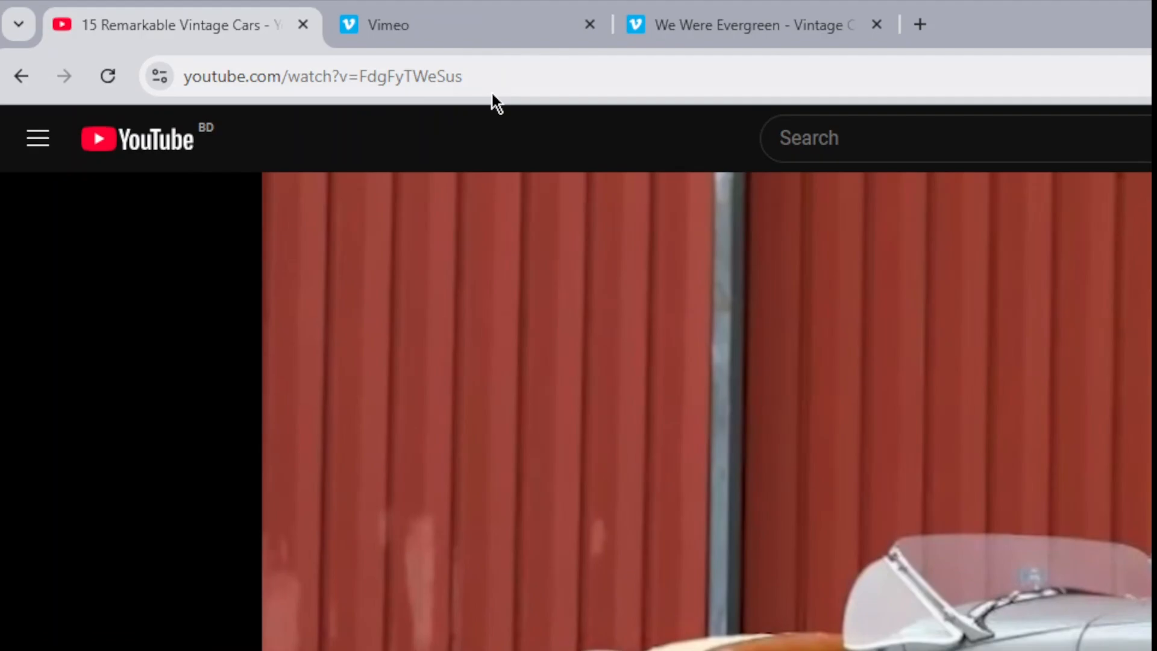
pyautogui.moveTo(494, 77); pyautogui.dragTo(170, 93)
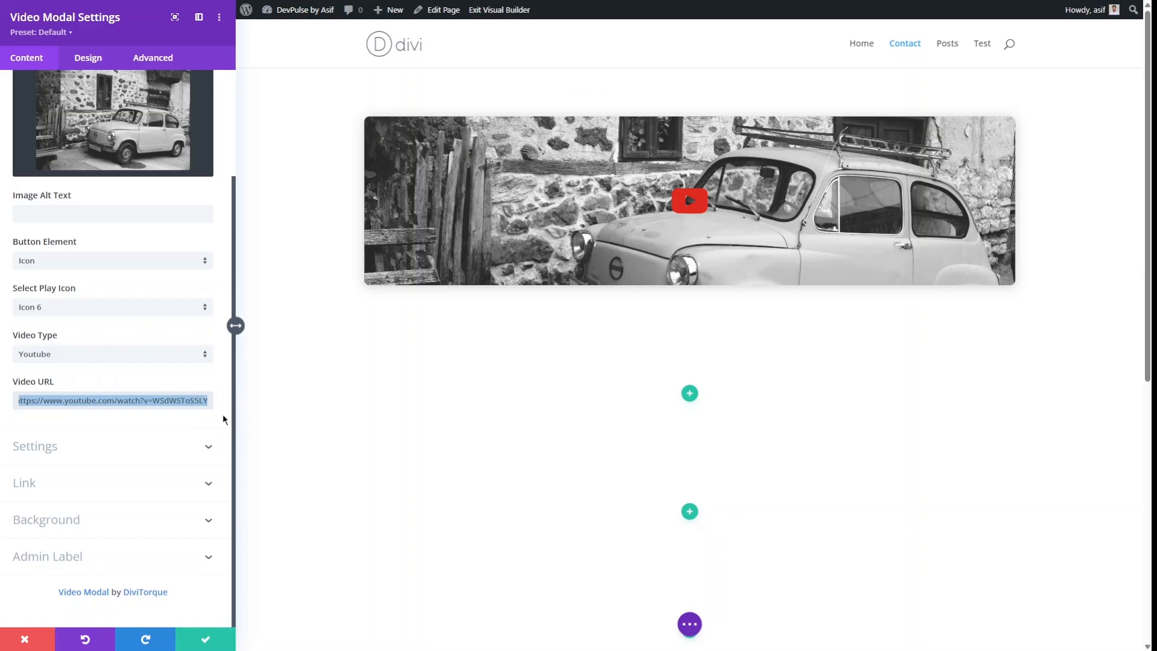
pyautogui.press('BackSpace')
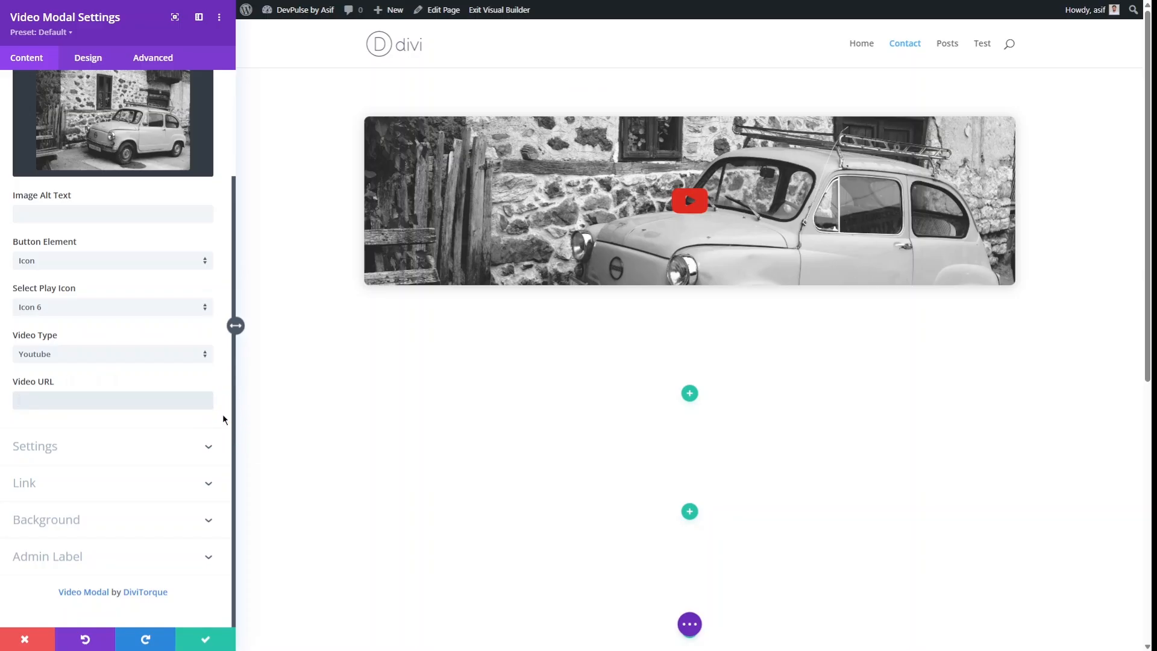
pyautogui.press('super+v')
pyautogui.press('Return')
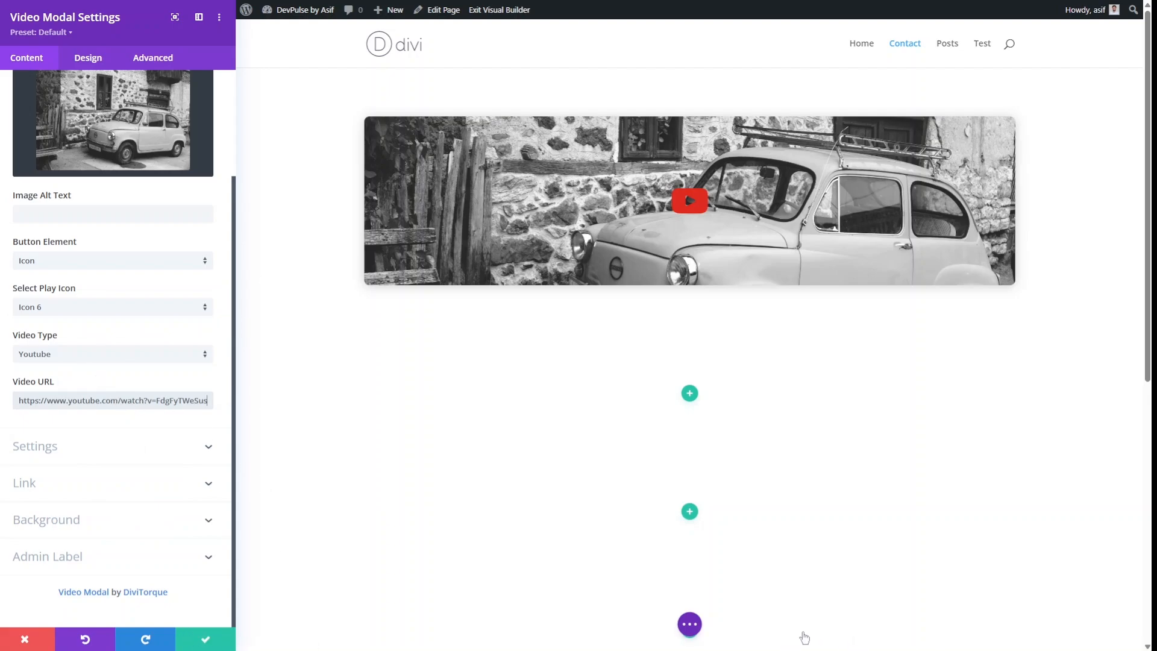
pyautogui.click(1116, 627)
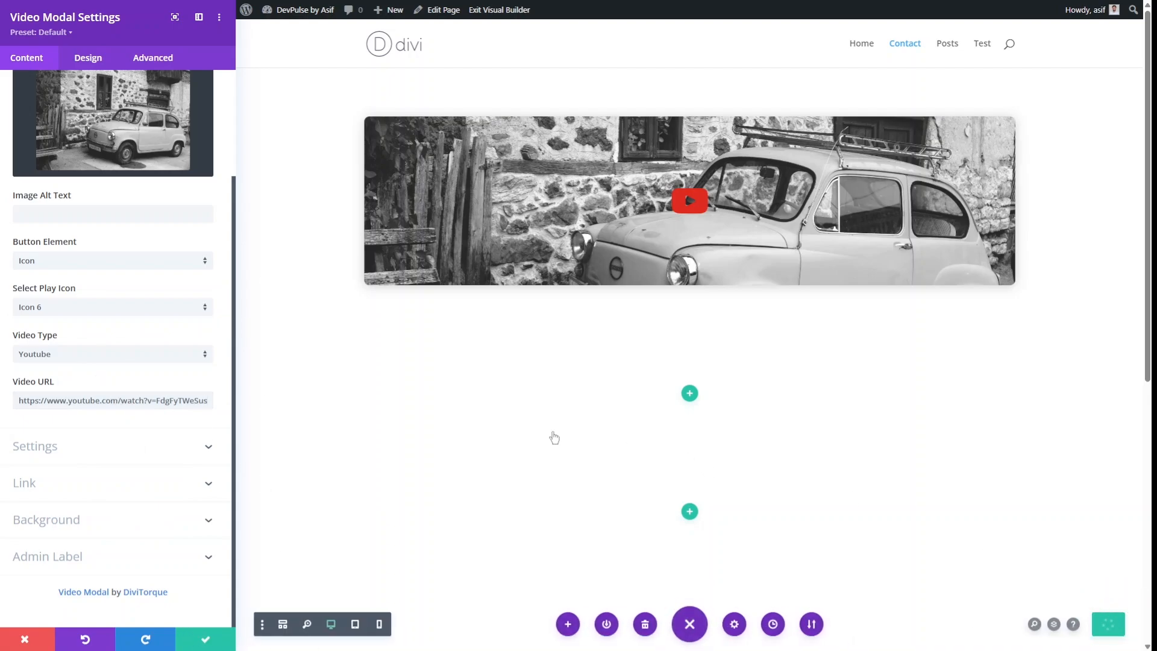
# - Exit the Visual Builder and test the video popup on the live page, closing it when checked
pyautogui.click(500, 10)
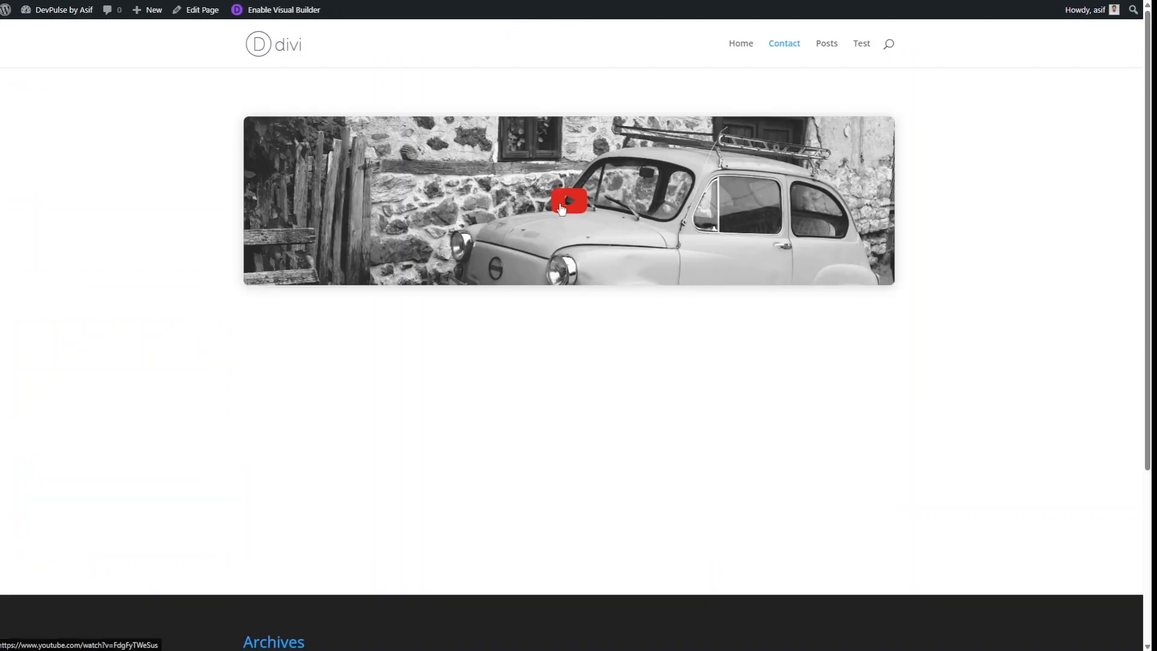
pyautogui.click(561, 209)
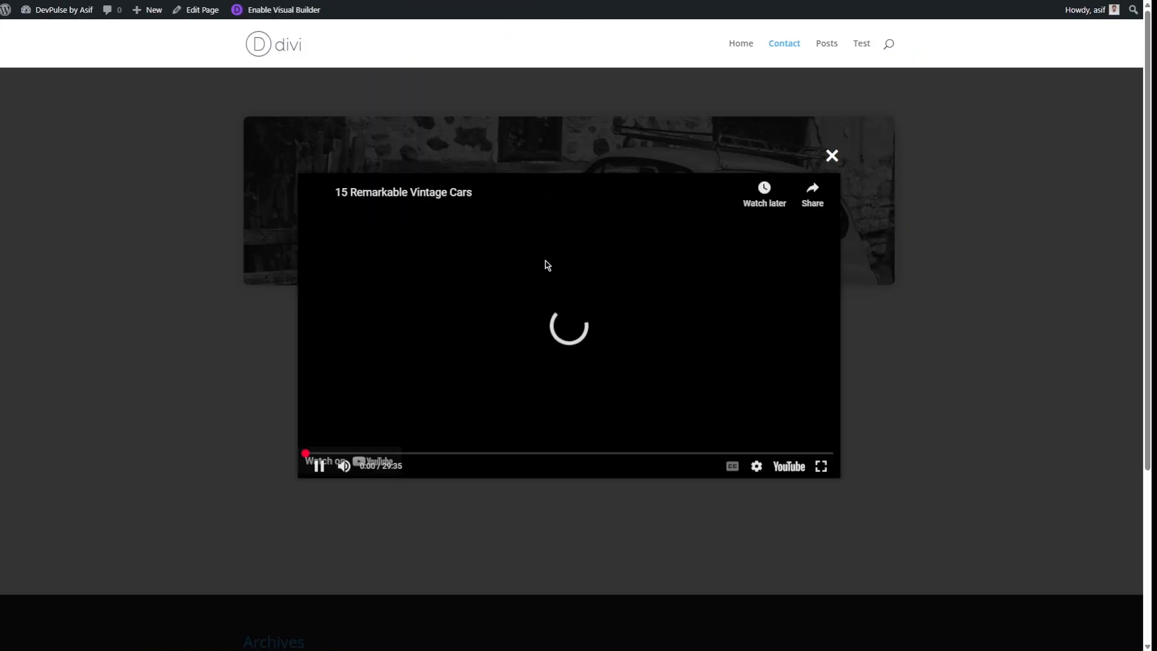
pyautogui.click(832, 155)
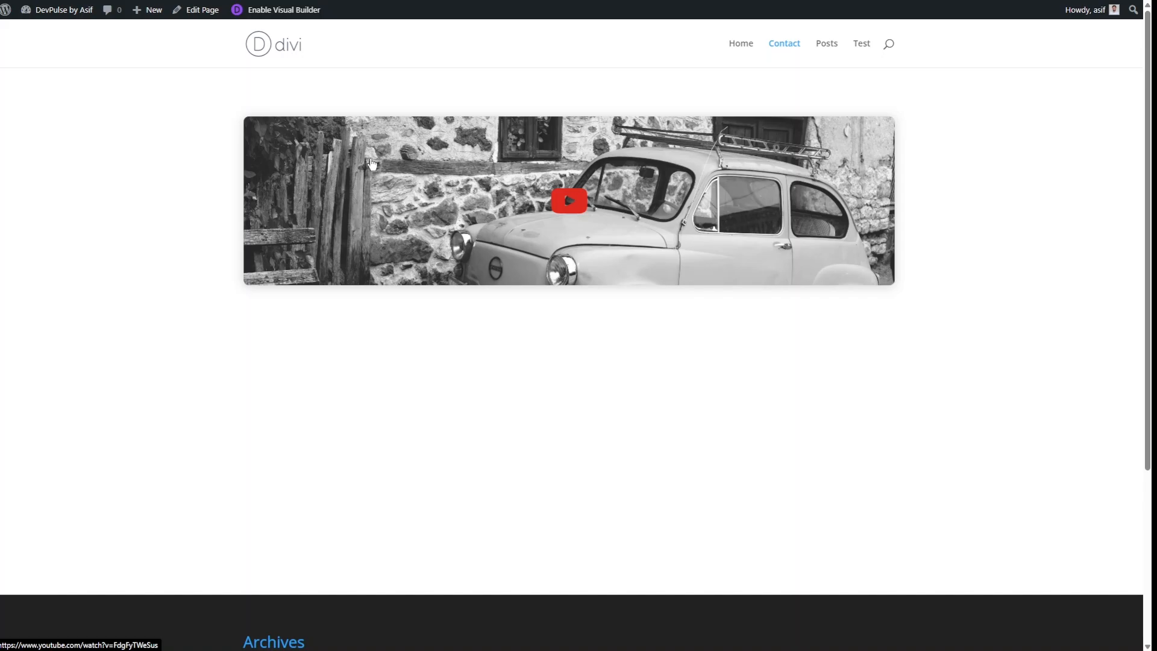
# - Reopen the Video Modal settings in the Visual Builder and set the Video Type to Vimeo
pyautogui.click(279, 11)
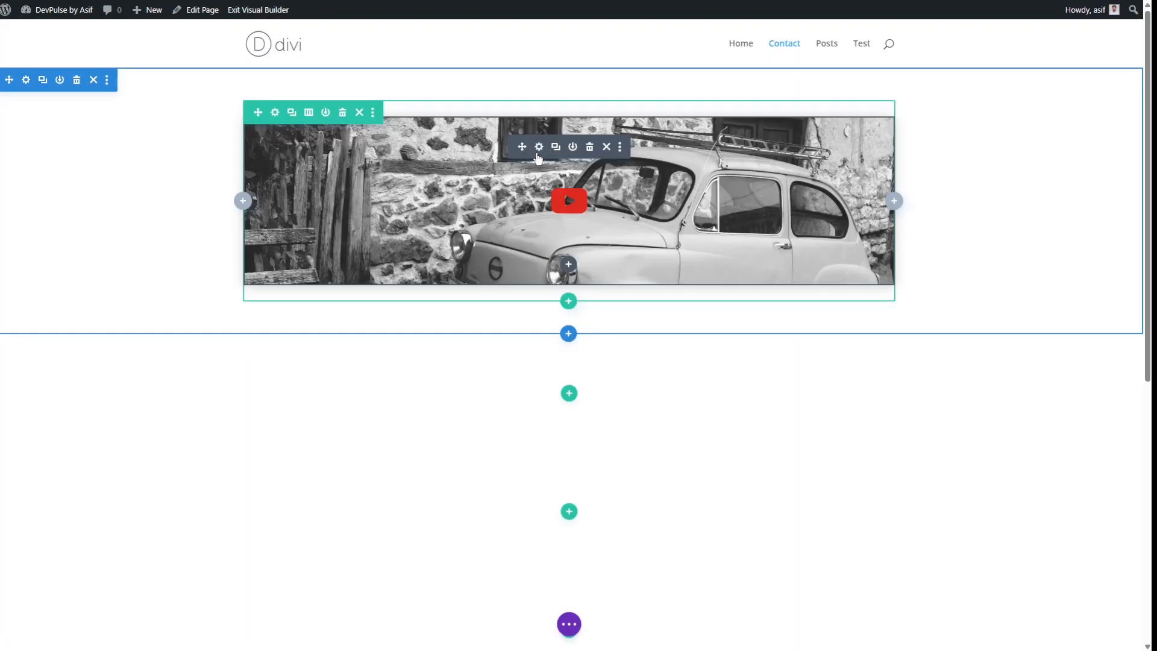
pyautogui.click(539, 146)
pyautogui.scroll(-2, 147, 335)
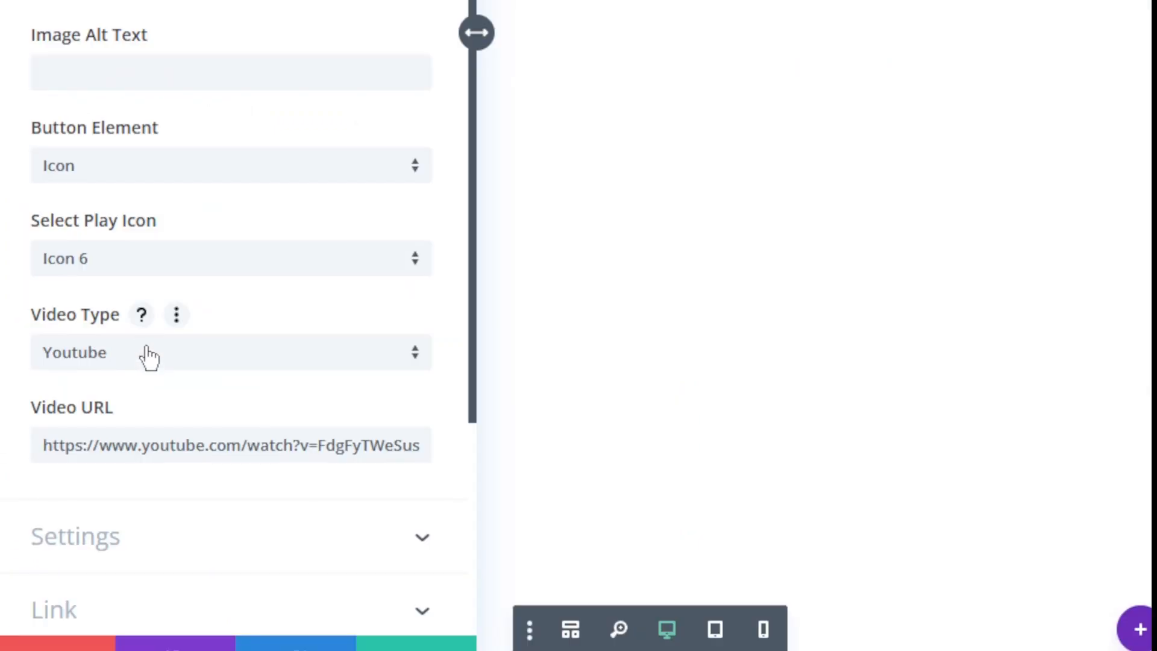
pyautogui.click(148, 353)
pyautogui.click(171, 415)
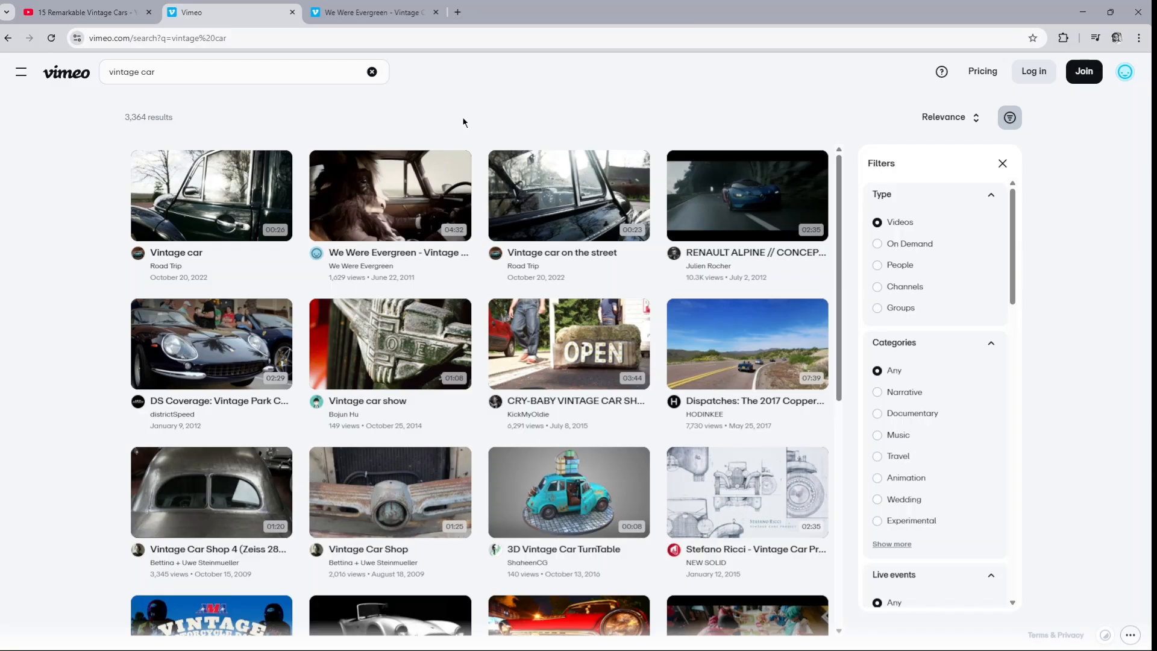
pyautogui.click(567, 198)
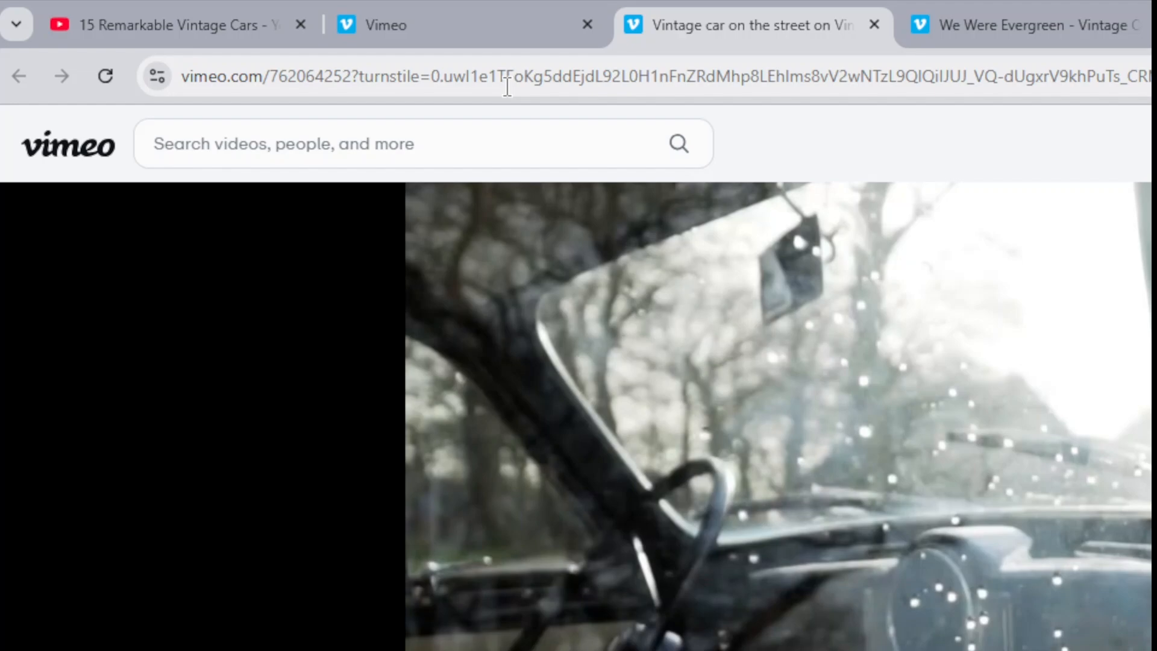
pyautogui.click(358, 73)
pyautogui.moveTo(358, 73); pyautogui.dragTo(1154, 225)
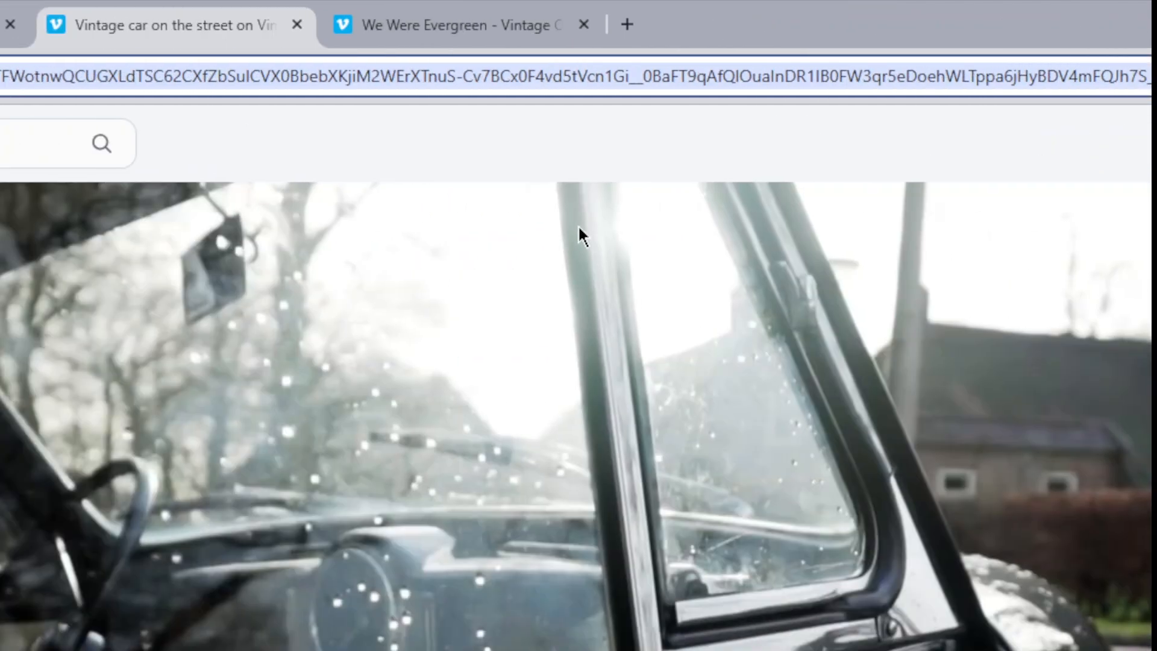
pyautogui.press('BackSpace')
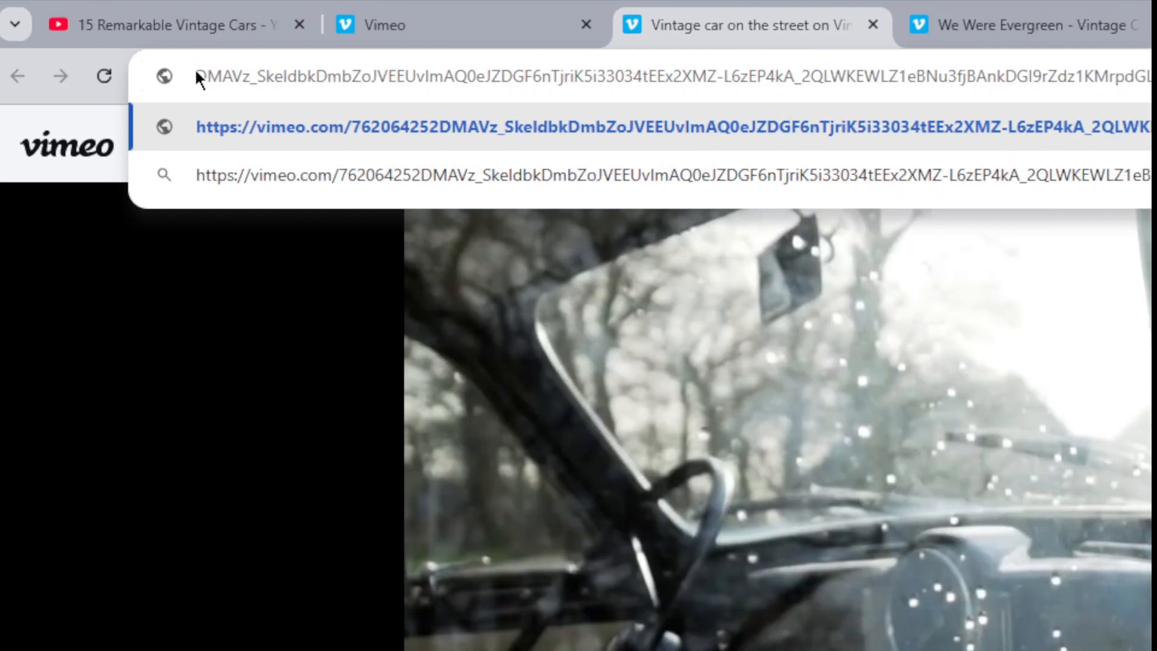
pyautogui.moveTo(198, 73); pyautogui.dragTo(1148, 82)
pyautogui.press('BackSpace')
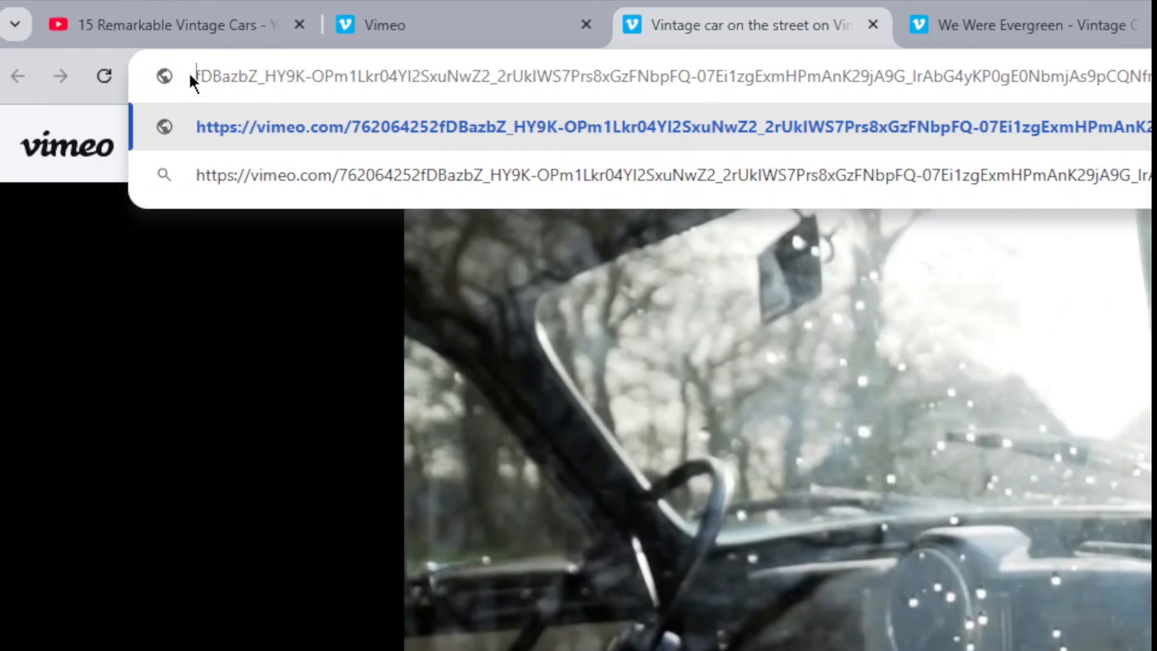
pyautogui.moveTo(198, 75); pyautogui.dragTo(1149, 145)
pyautogui.press('BackSpace')
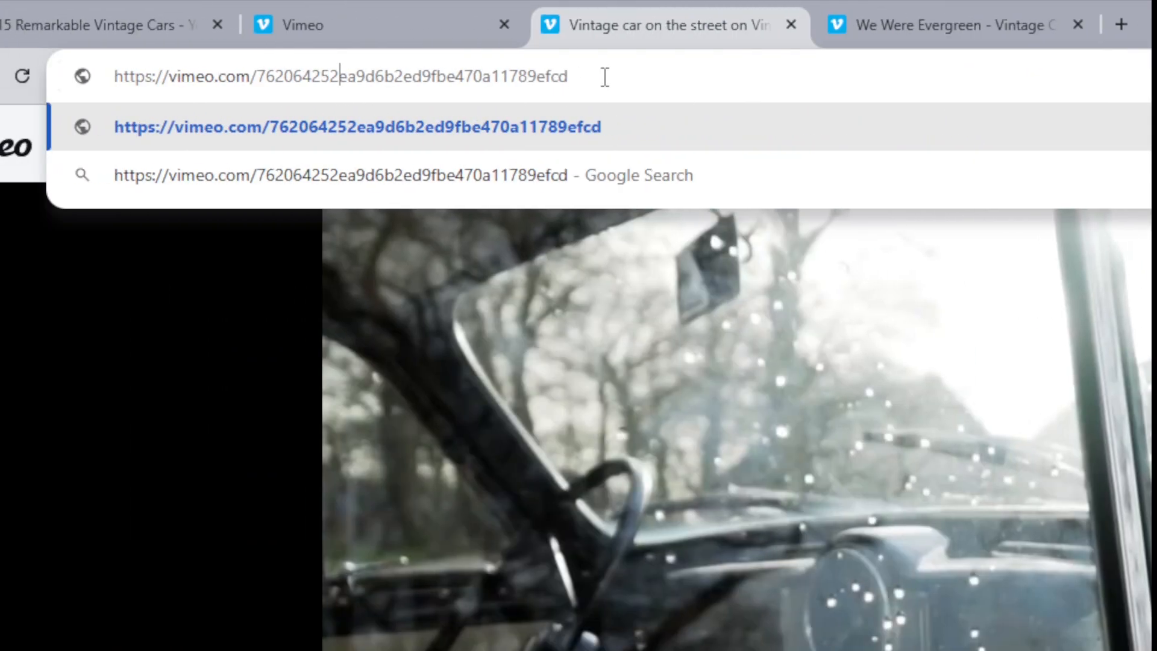
pyautogui.moveTo(626, 74); pyautogui.dragTo(341, 103)
pyautogui.press('BackSpace')
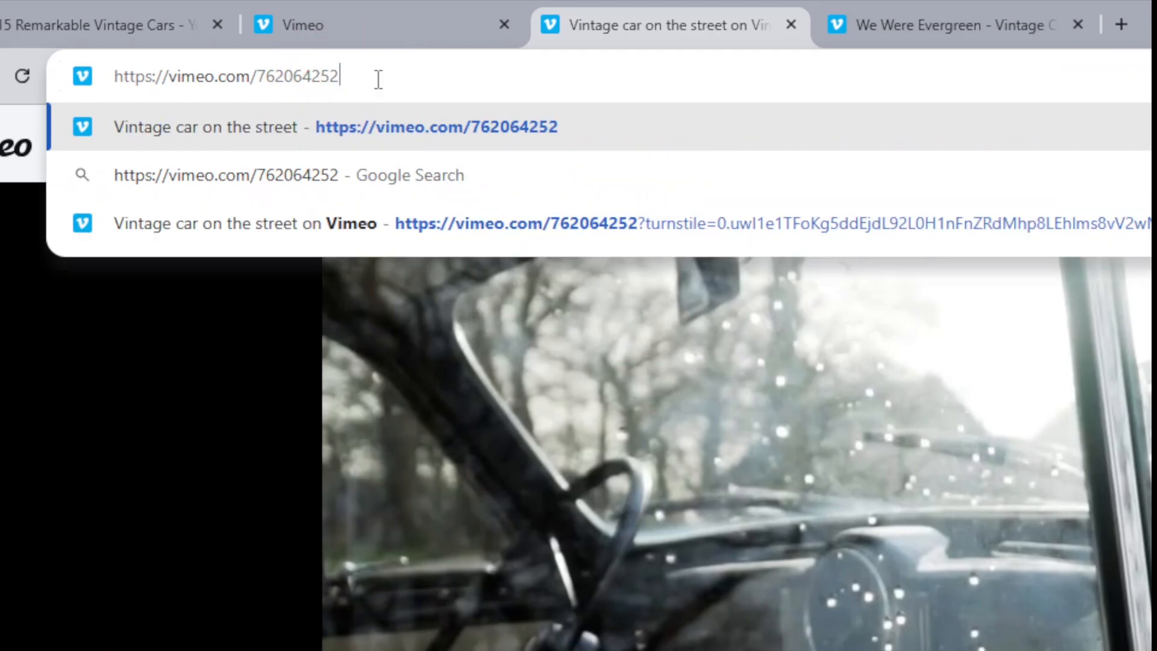
# - Copy the shortened Vimeo video address
pyautogui.moveTo(382, 78); pyautogui.dragTo(106, 102)
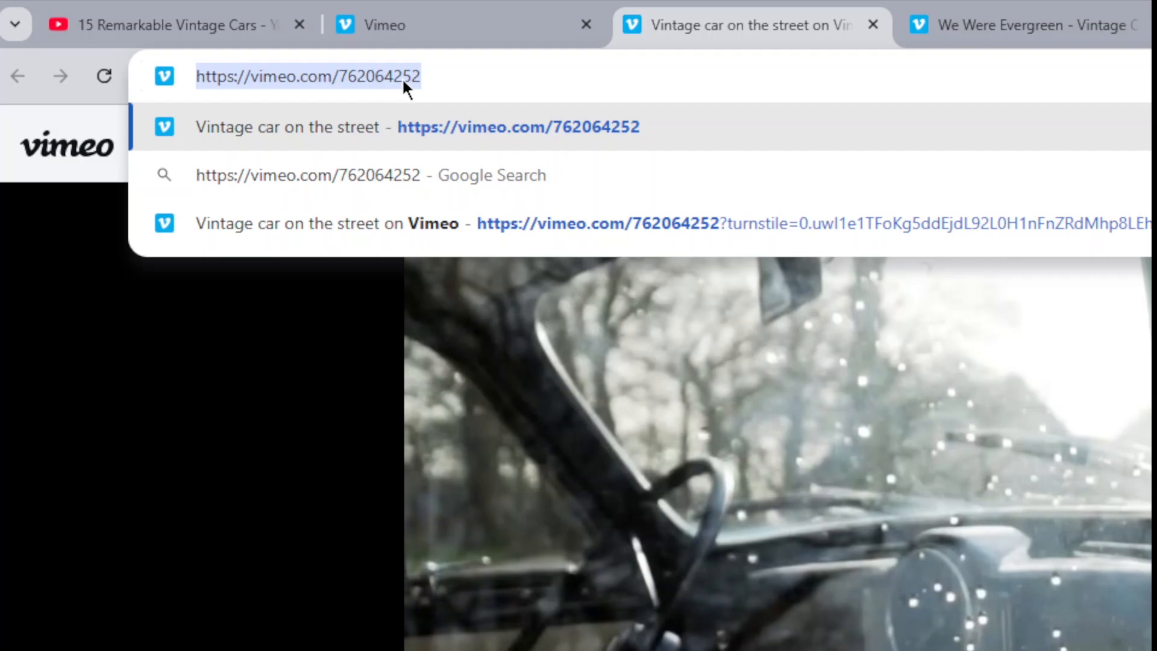
pyautogui.rightClick(403, 78)
pyautogui.click(598, 312)
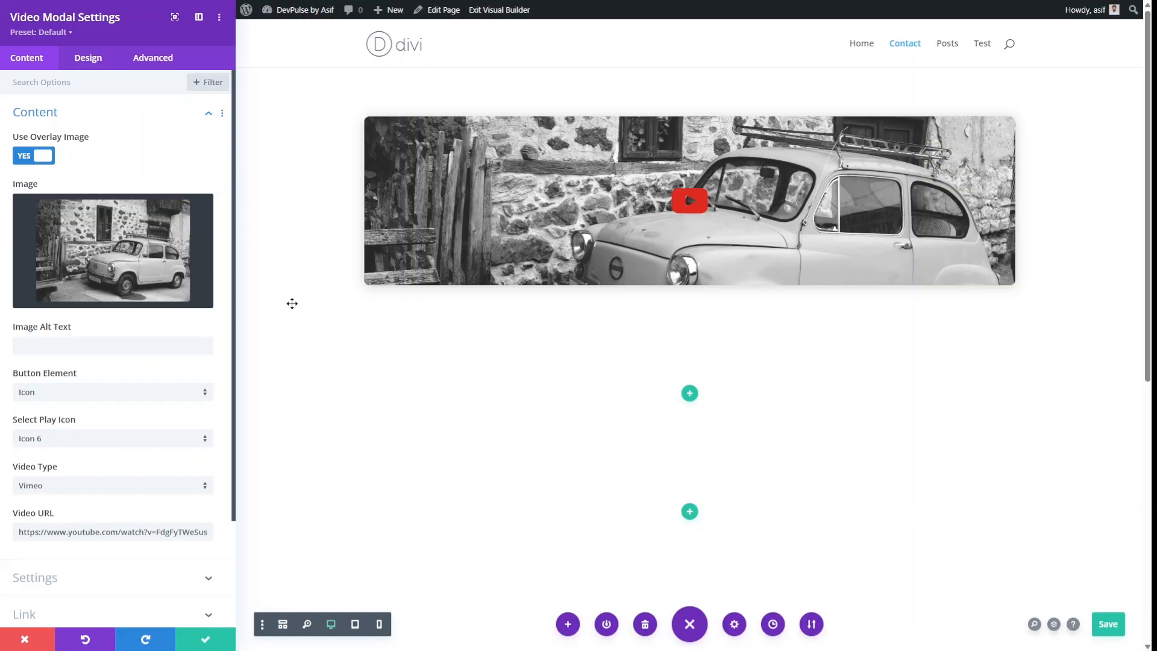
pyautogui.scroll(-2, 292, 303)
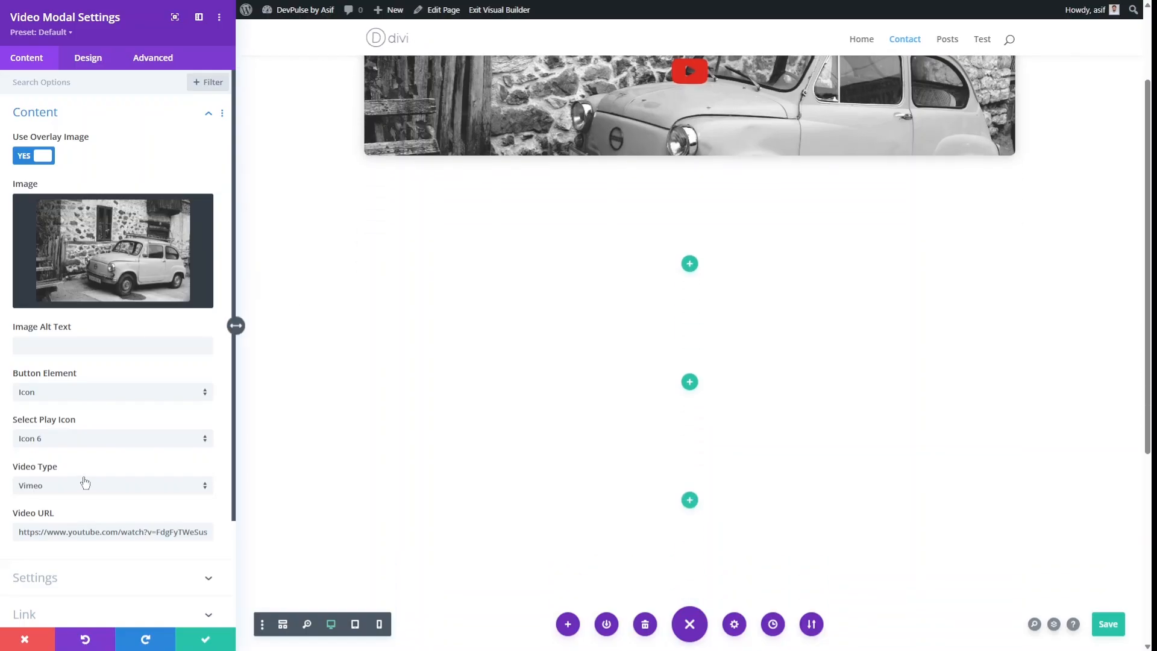
pyautogui.moveTo(67, 517)
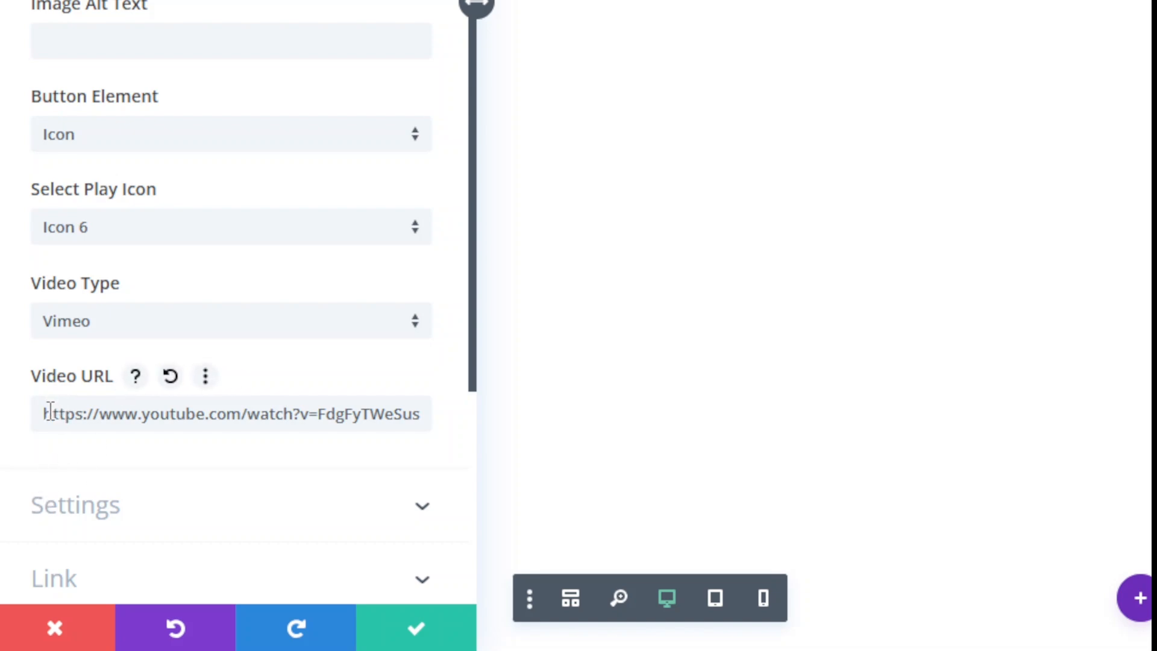
pyautogui.moveTo(51, 412); pyautogui.dragTo(534, 432)
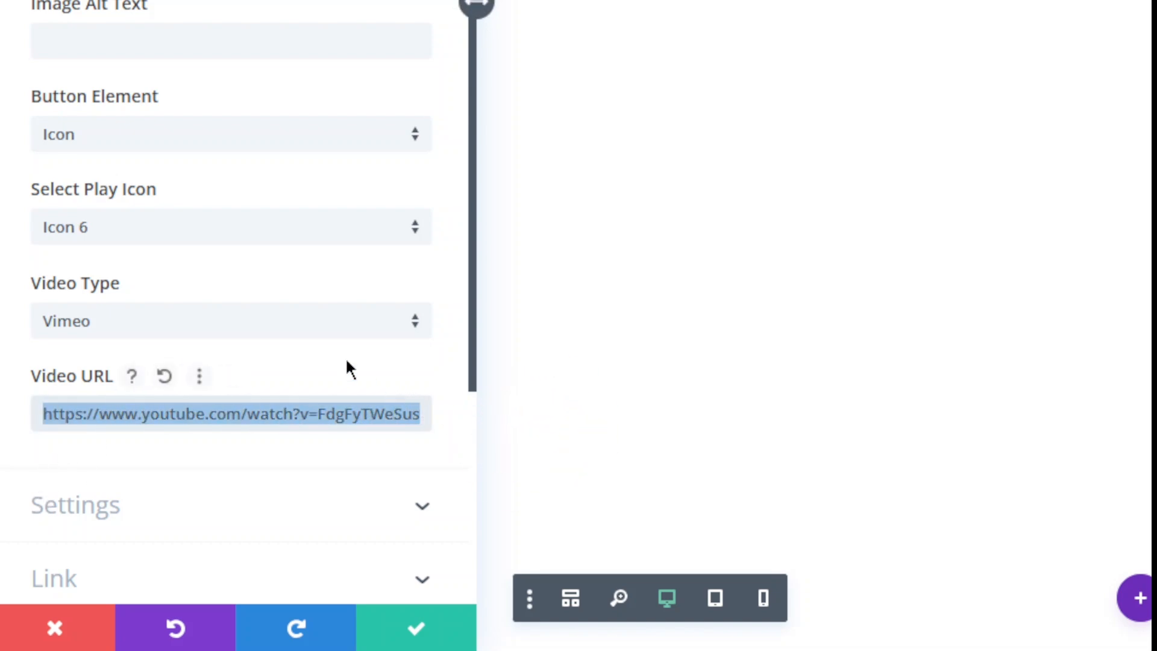
pyautogui.hotkey('ctrl', 'v')
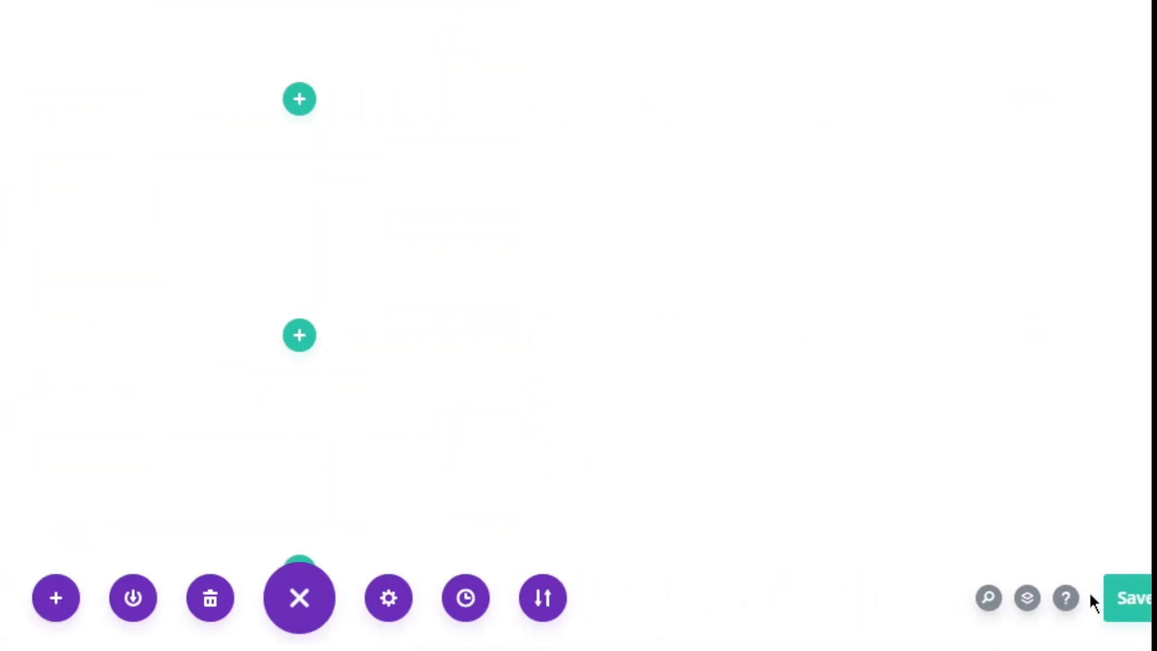
pyautogui.click(1136, 599)
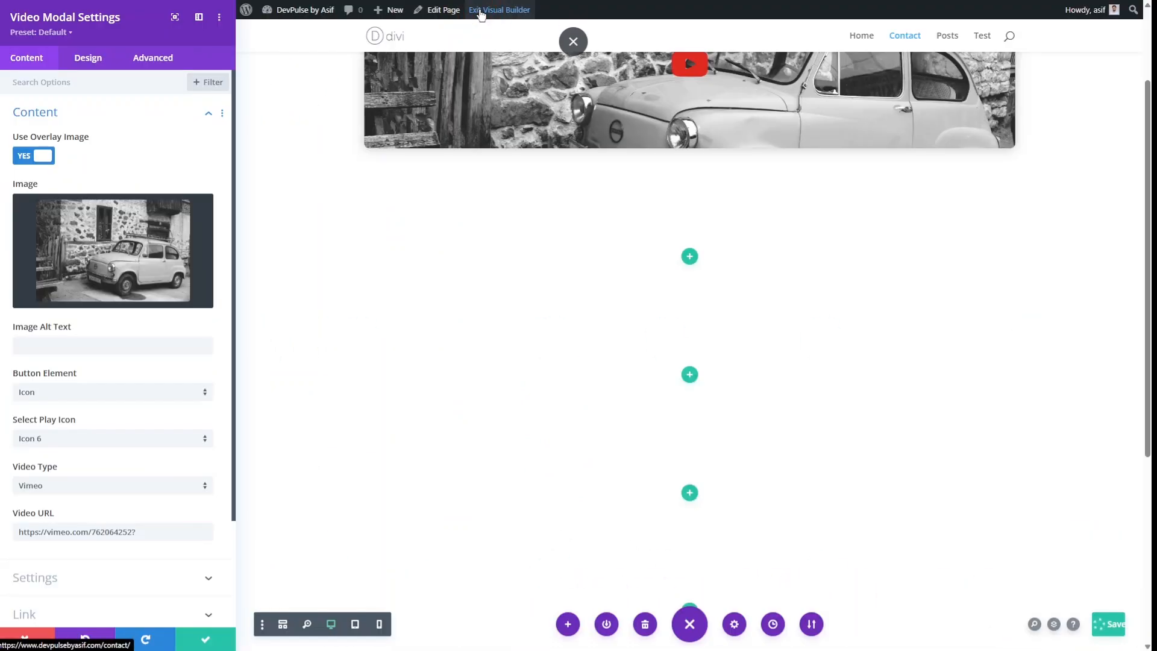
# - Exit the Visual Builder, play the Vimeo video popup on the live page, and close it
pyautogui.click(481, 12)
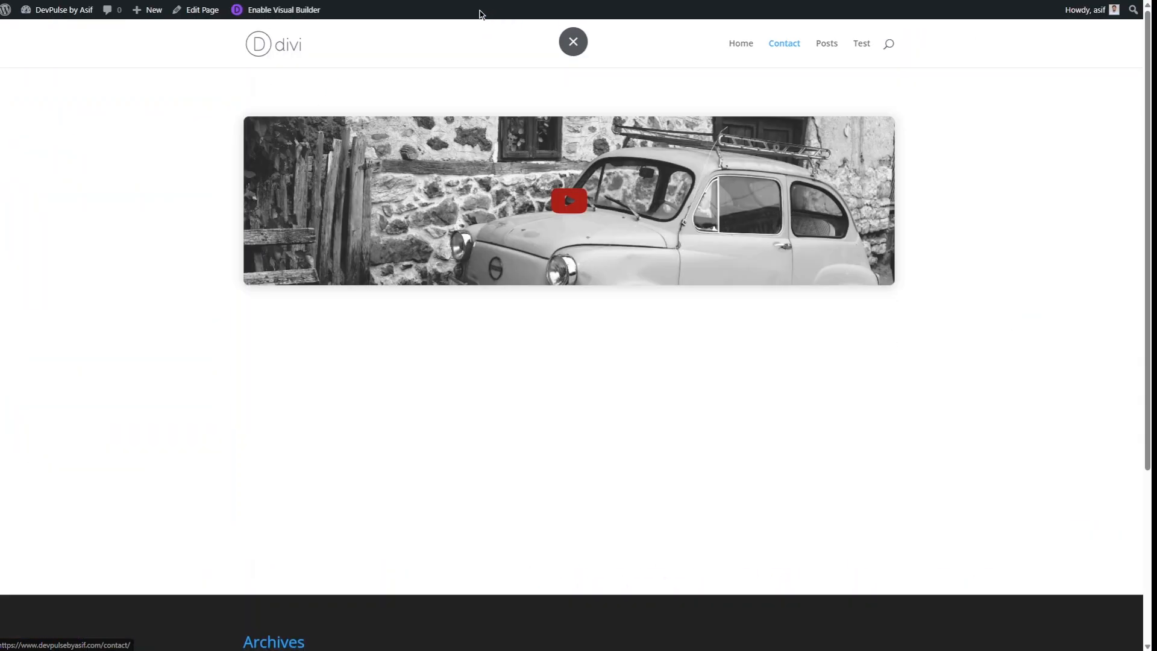
pyautogui.click(566, 202)
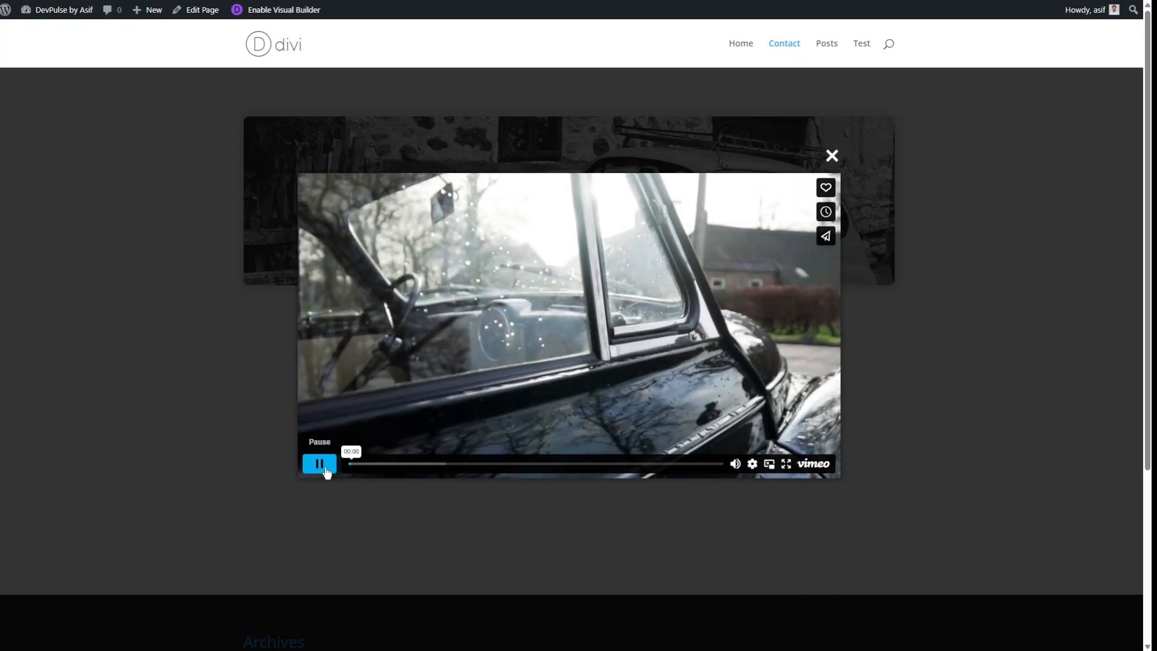
pyautogui.press('Escape')
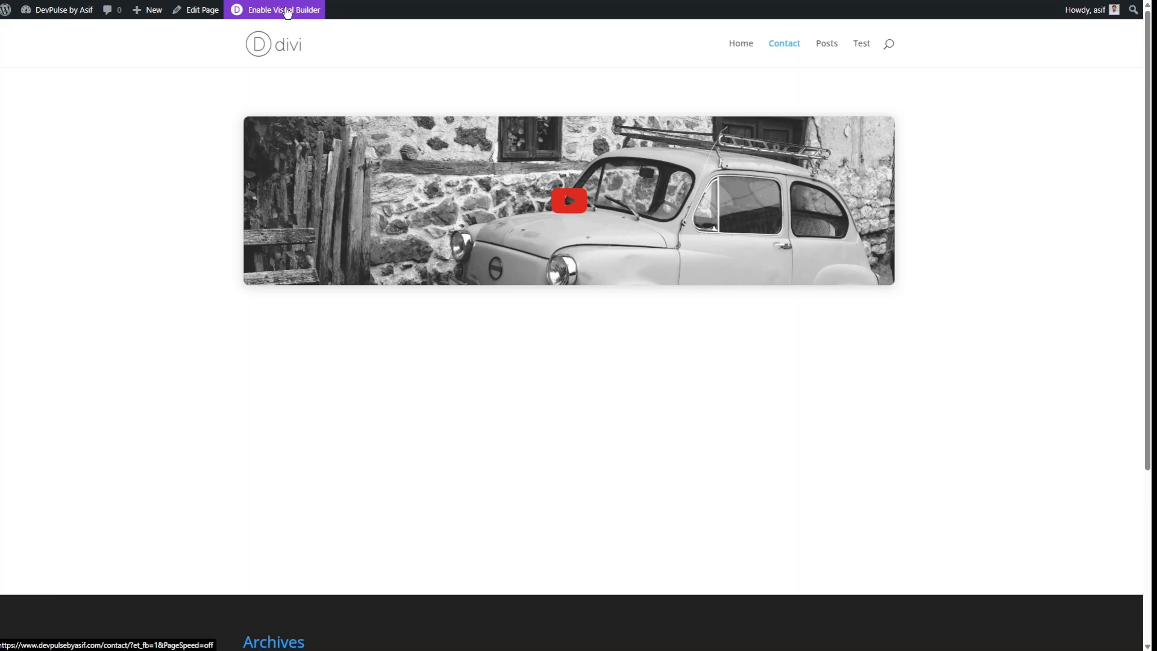
# - Reopen the Video Modal settings in the Visual Builder, enable the animated icon, and set its wave color to black
pyautogui.click(287, 12)
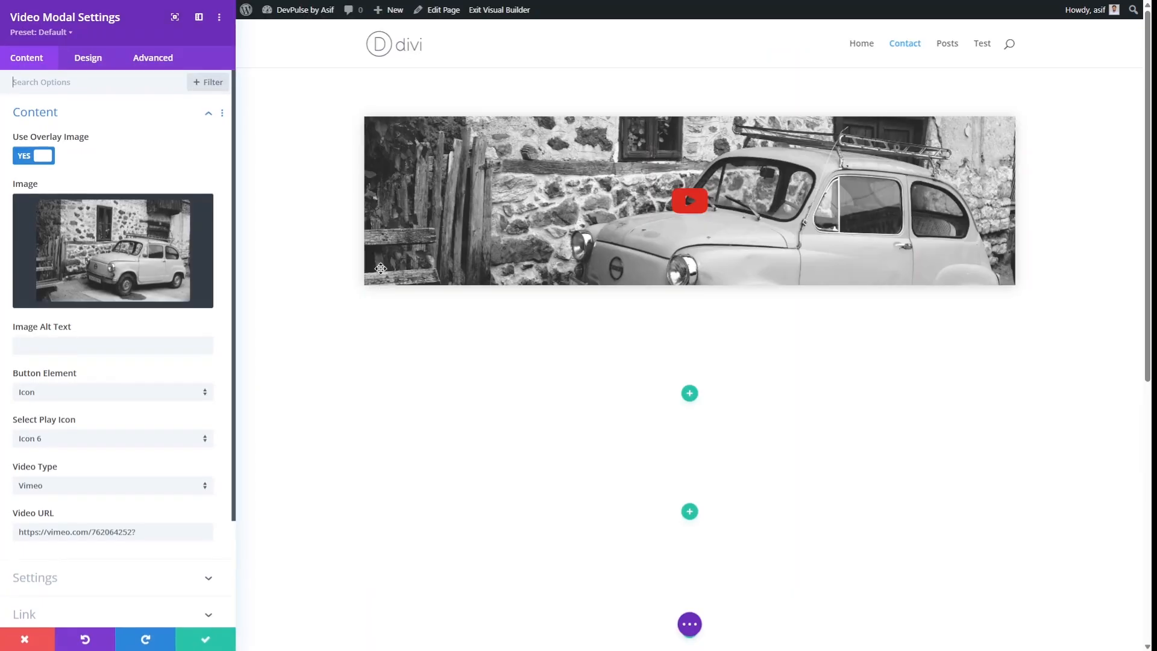
pyautogui.click(194, 111)
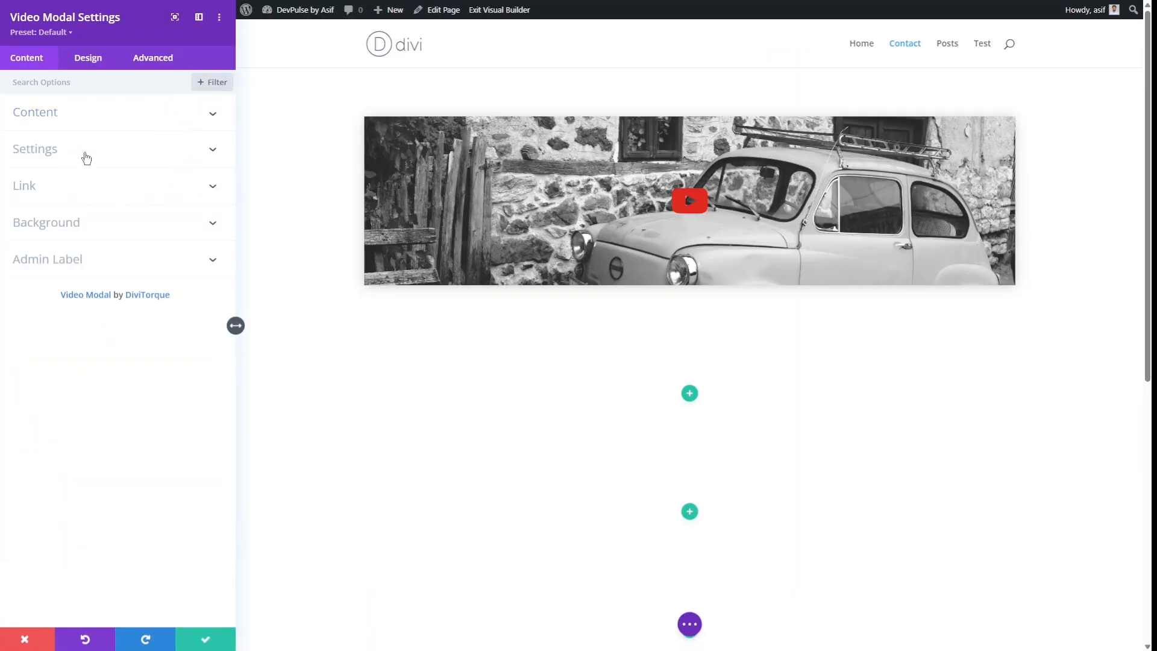
pyautogui.click(85, 155)
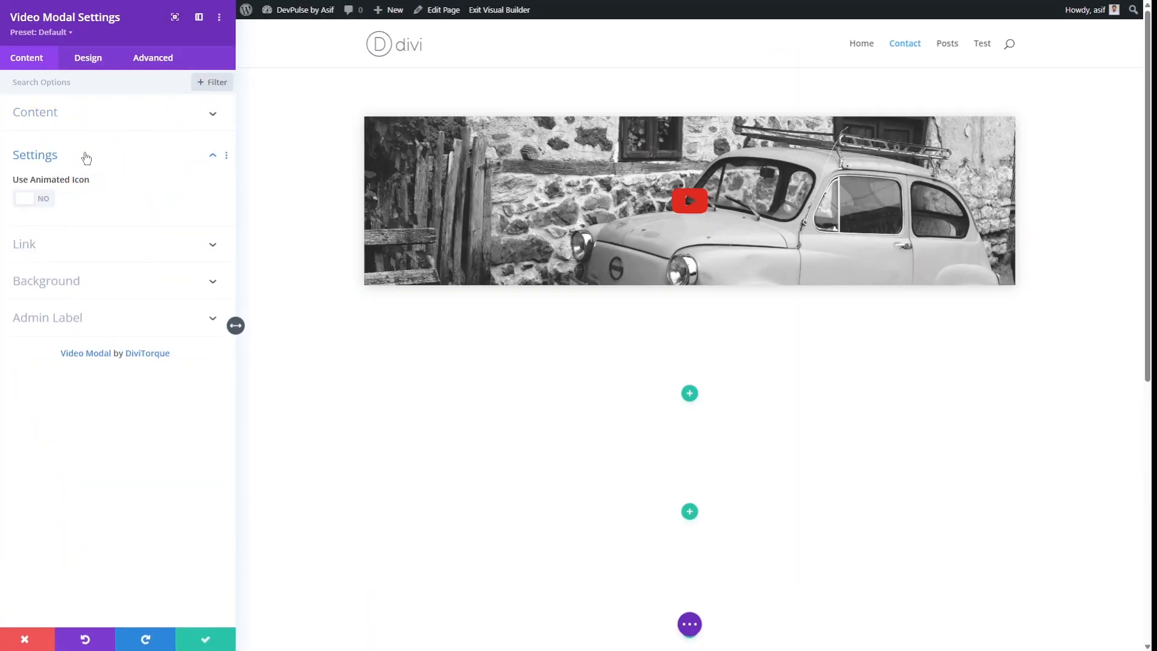
pyautogui.click(43, 199)
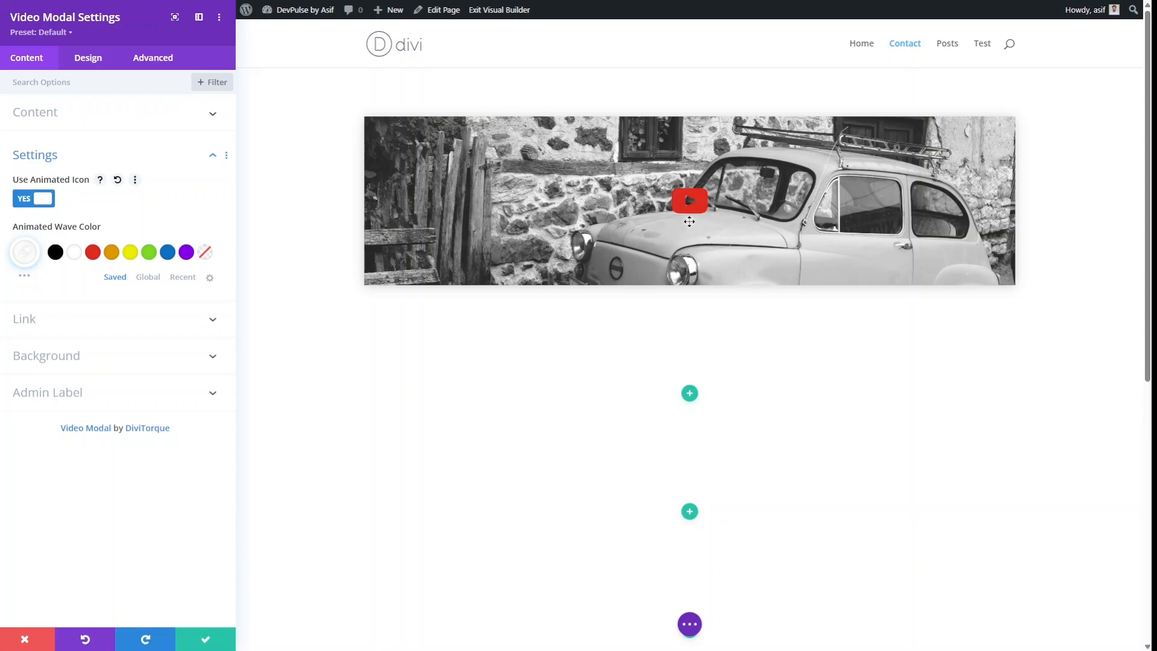
pyautogui.click(55, 252)
pyautogui.click(88, 57)
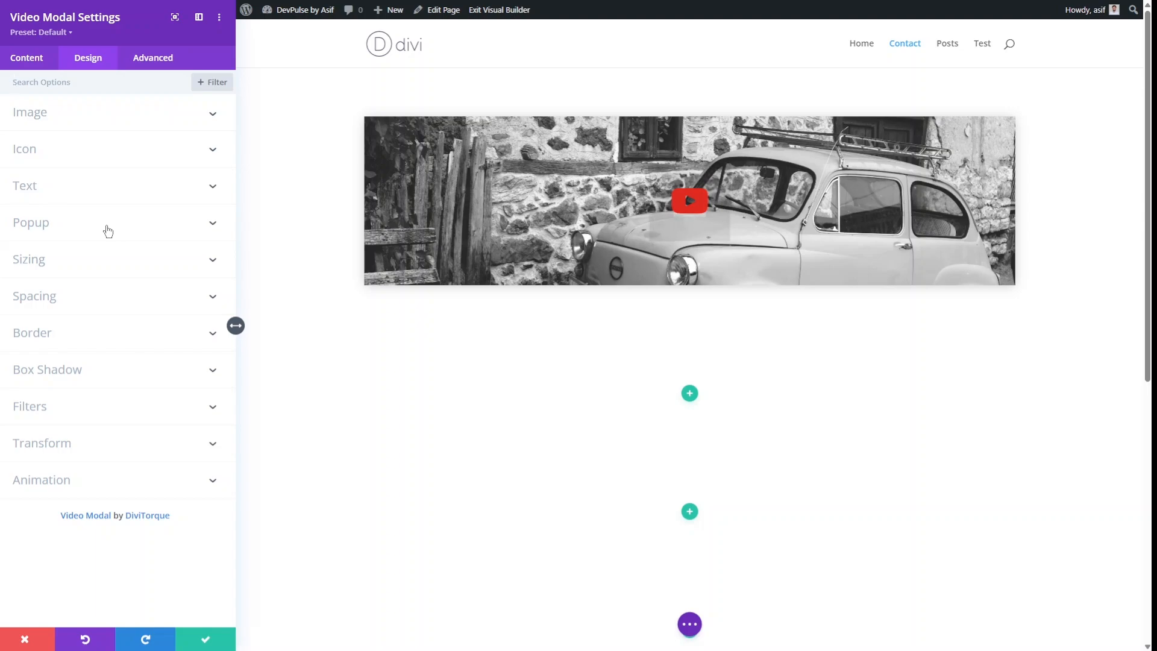
pyautogui.click(26, 57)
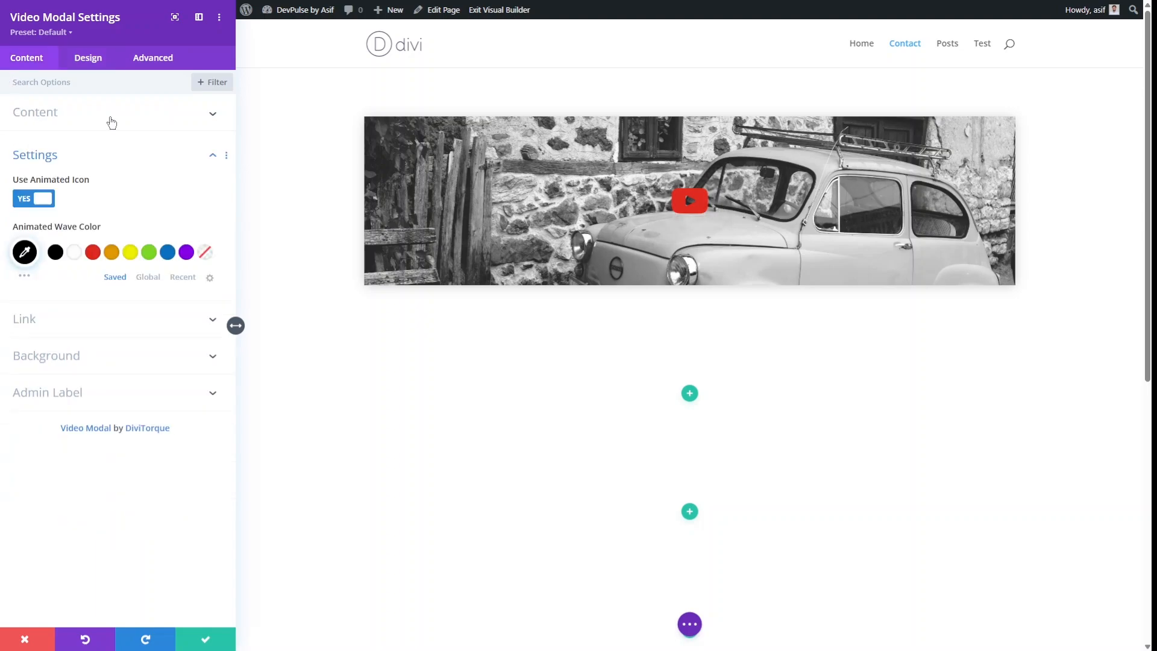